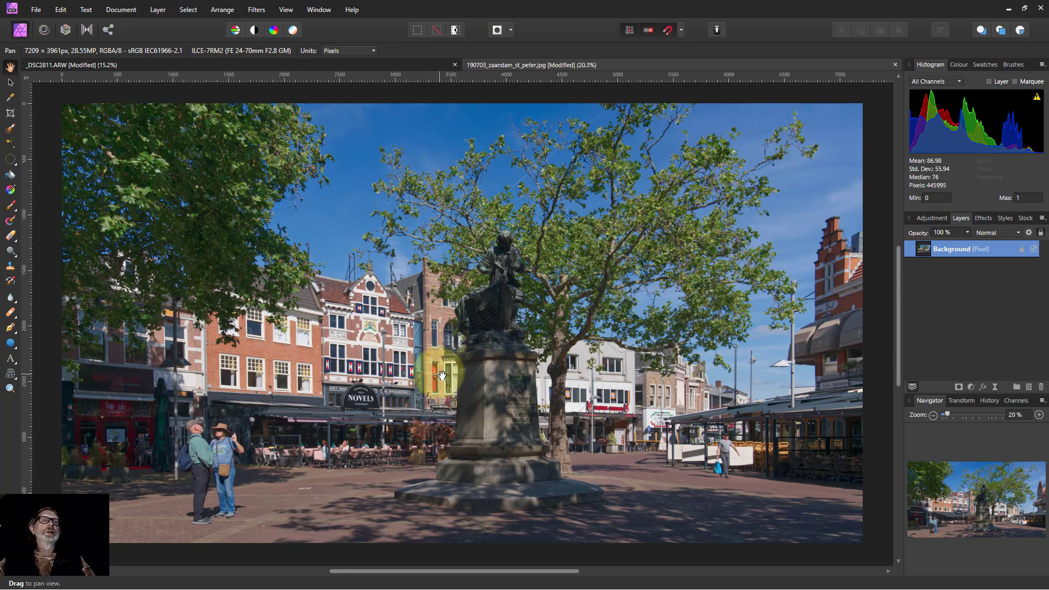
- Draw an elliptical selection around the statue and turn it into a layer mask
click(11, 159)
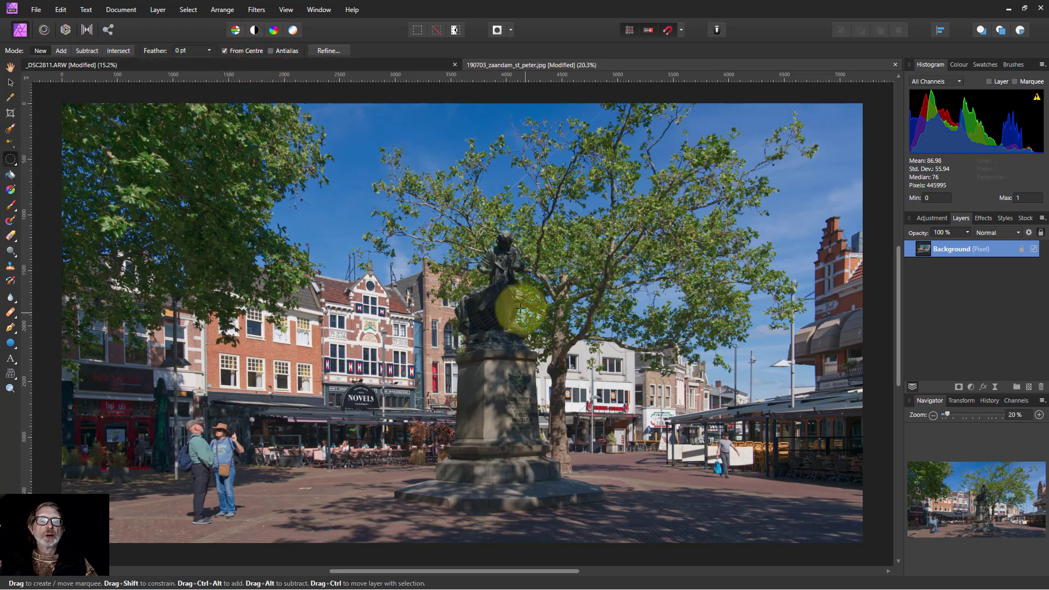
drag(489, 288, 539, 361)
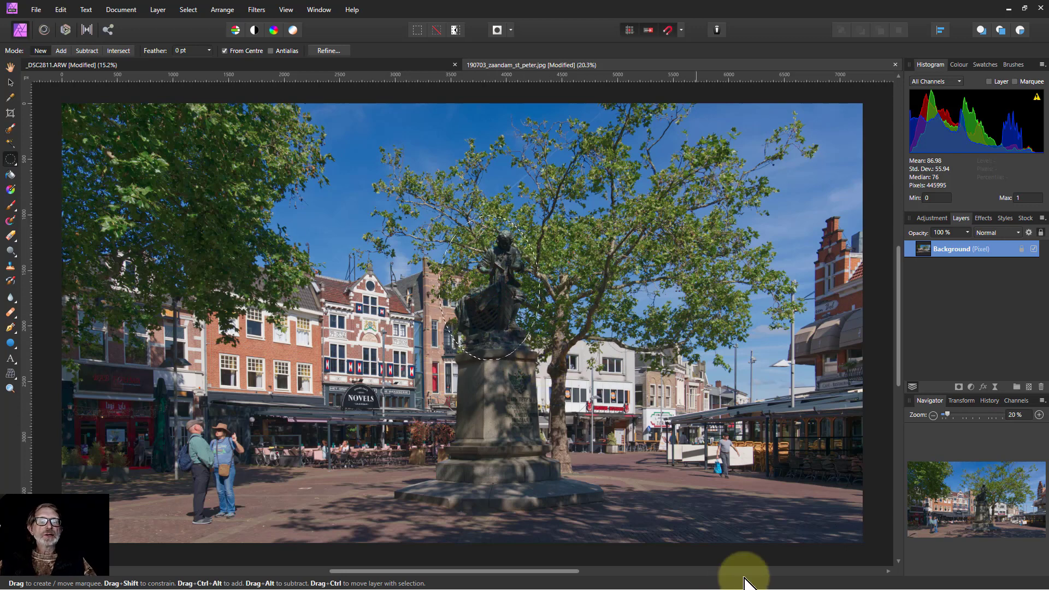
click(958, 387)
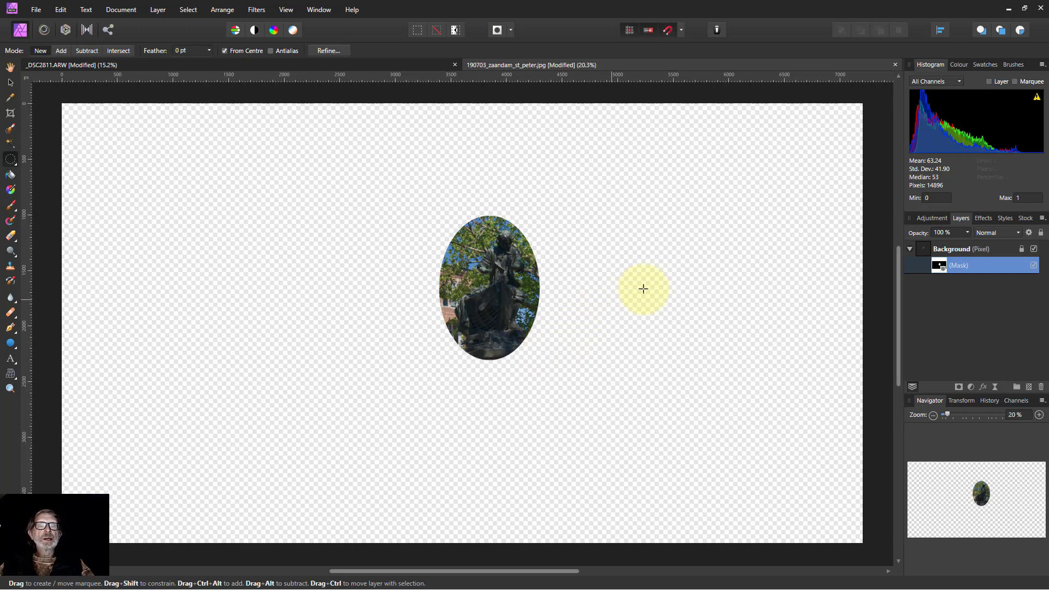
- Twirl the isolated mask by 275.5° at 1024 px radius into a curled hook shape
alt+click(939, 265)
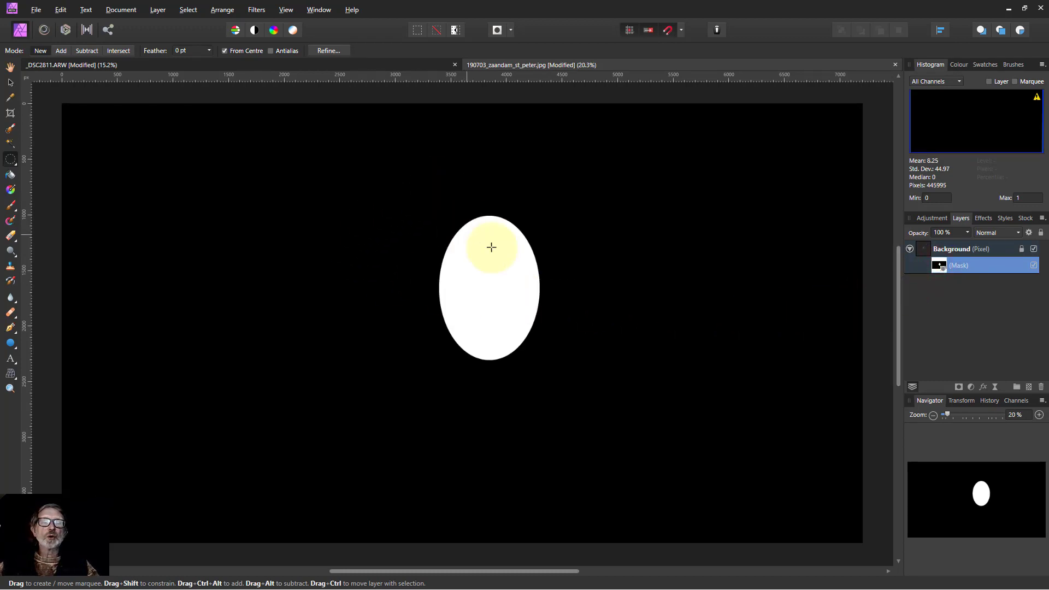
click(258, 11)
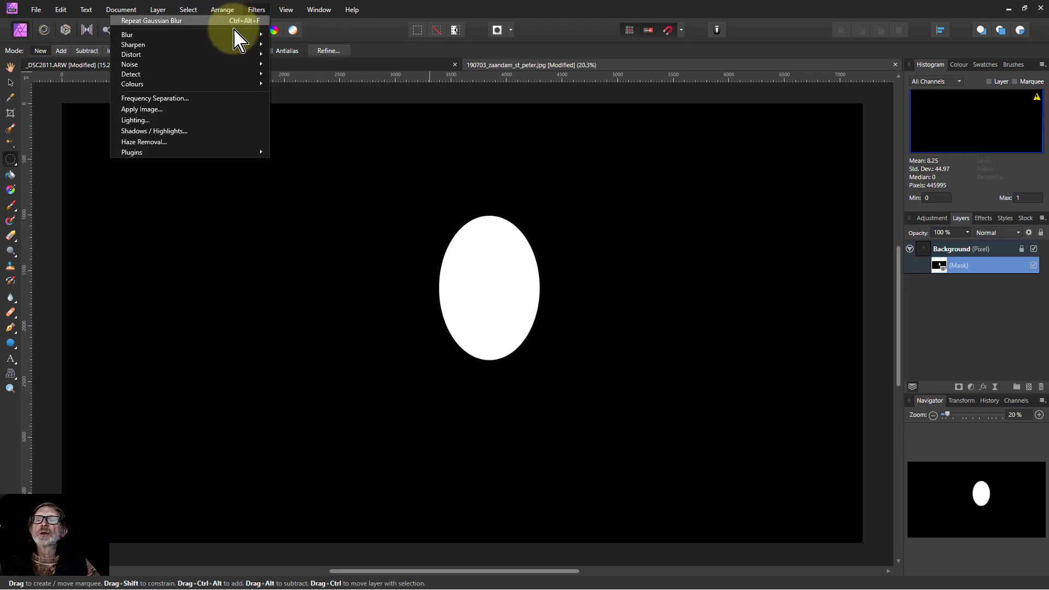
mouse_move(263, 55)
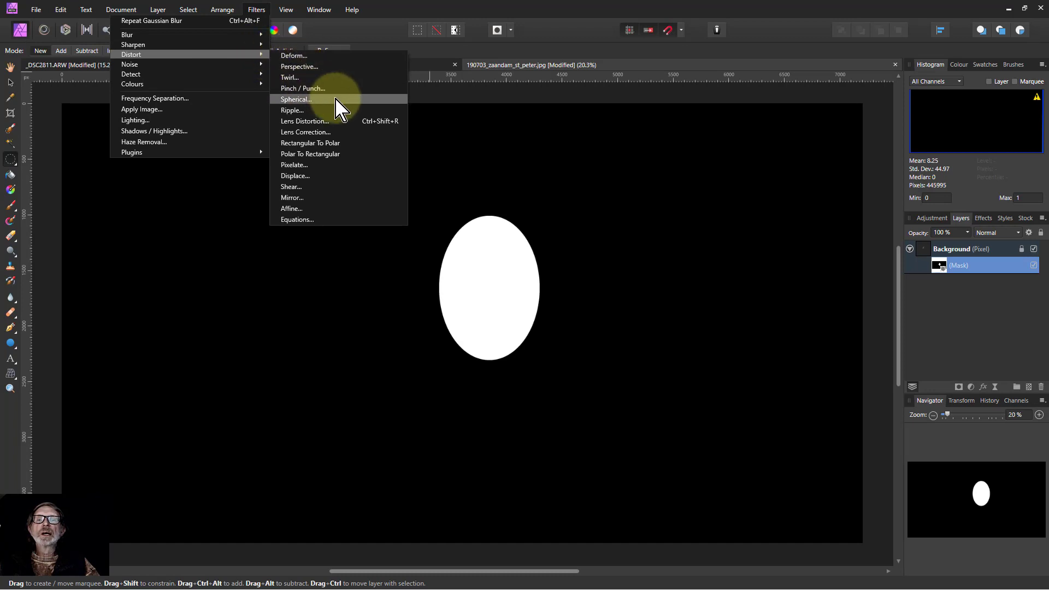
click(289, 77)
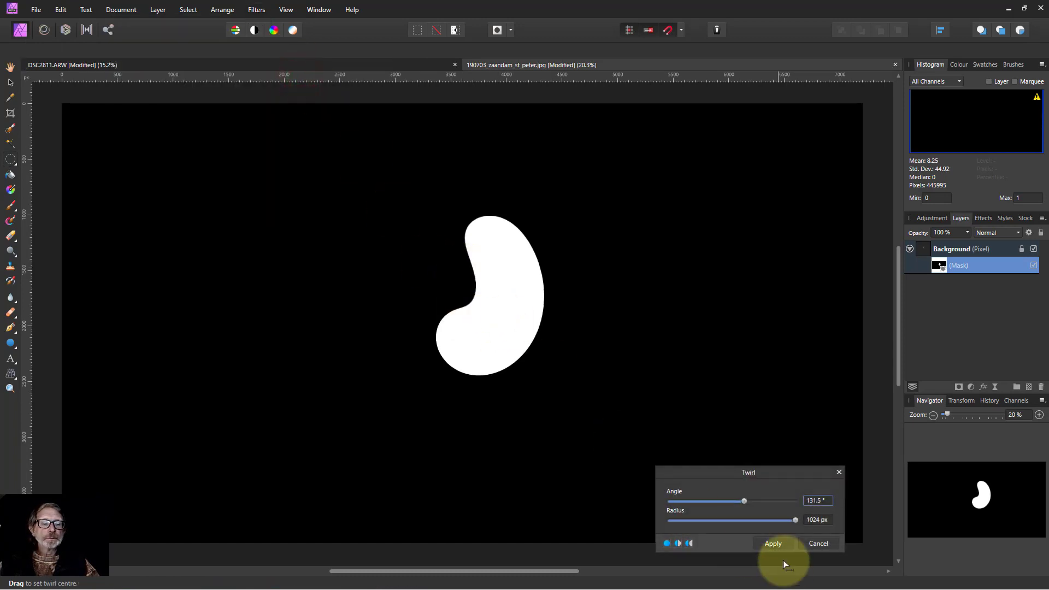
mouse_move(746, 502)
mouse_down()
mouse_move(768, 502)
mouse_move(756, 502)
mouse_up()
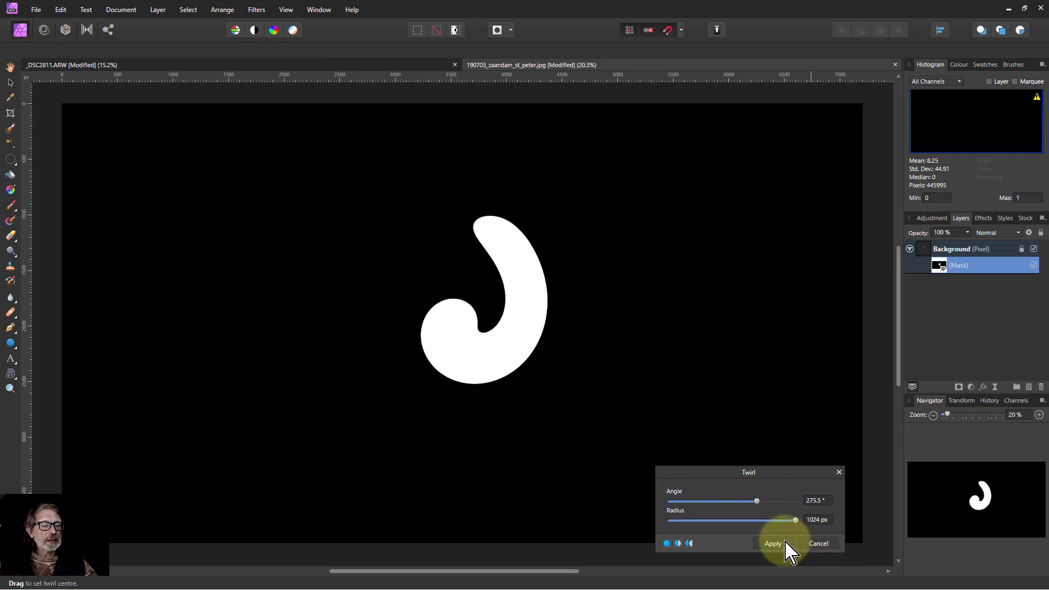
click(779, 544)
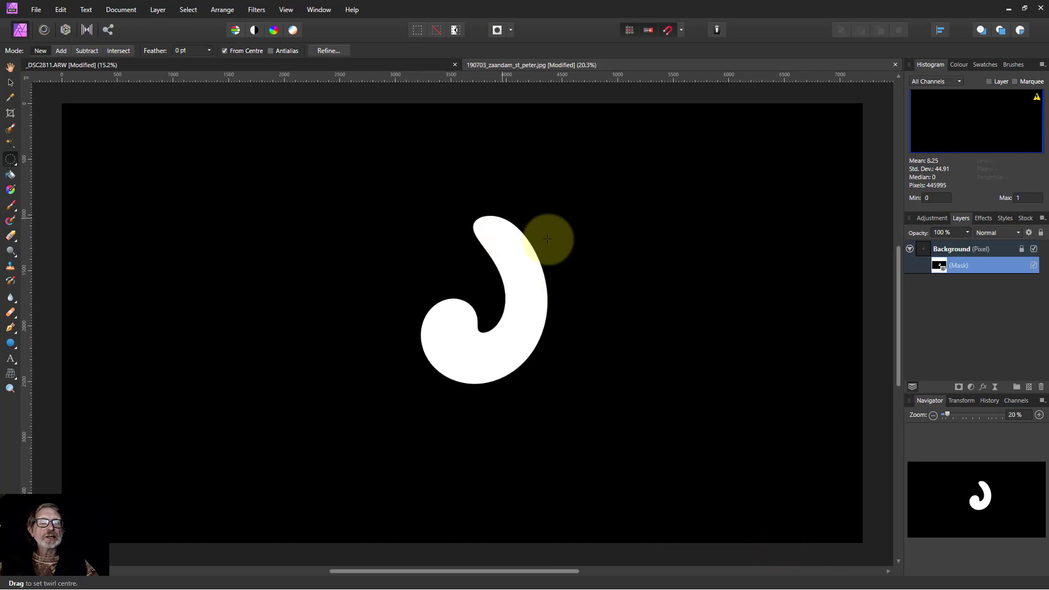
click(924, 256)
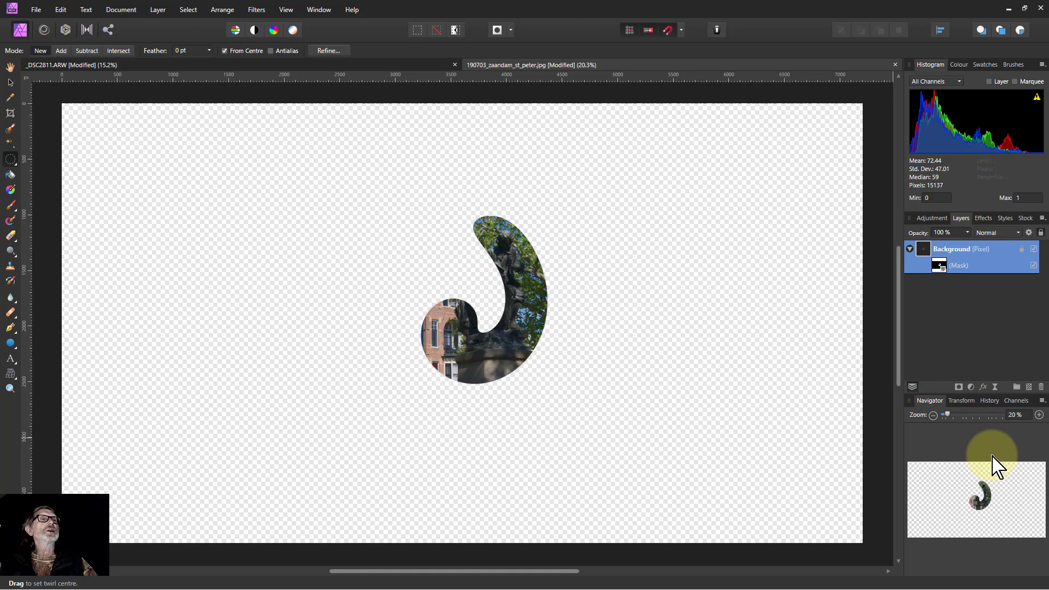
- Store the mask's alpha channel as a spare channel in the Channels panel
click(939, 268)
click(1016, 401)
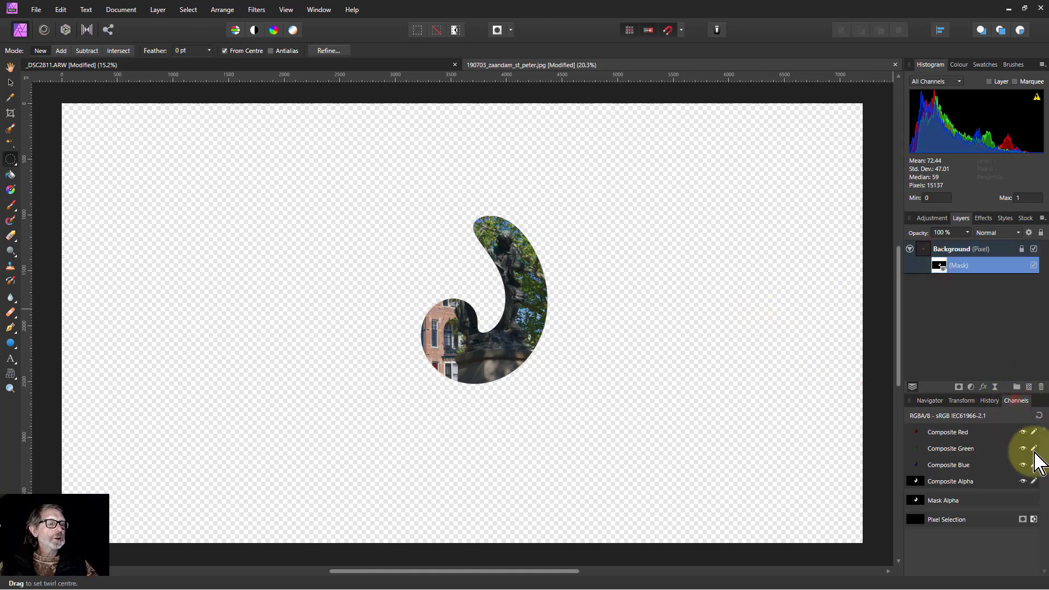
right_click(916, 500)
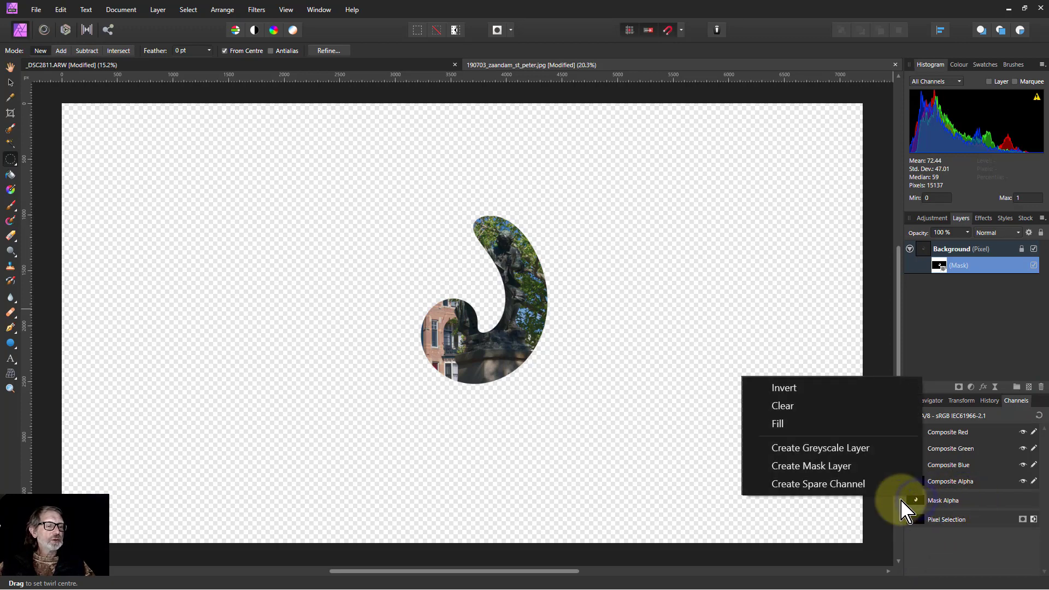
click(856, 485)
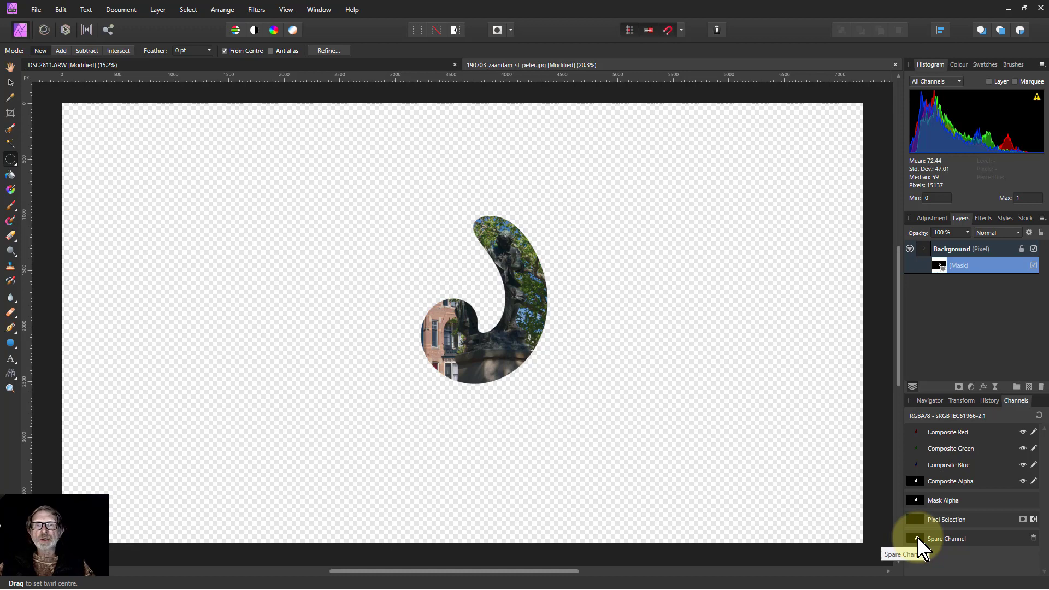
- Duplicate the spare channel, rename the copy 'edited', and display it
right_click(918, 538)
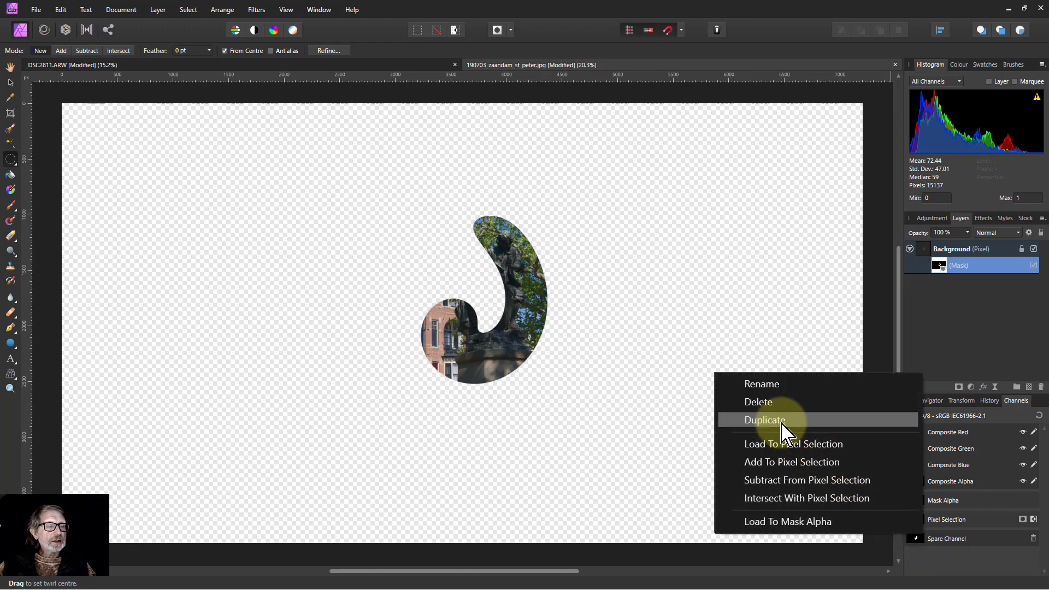
click(765, 420)
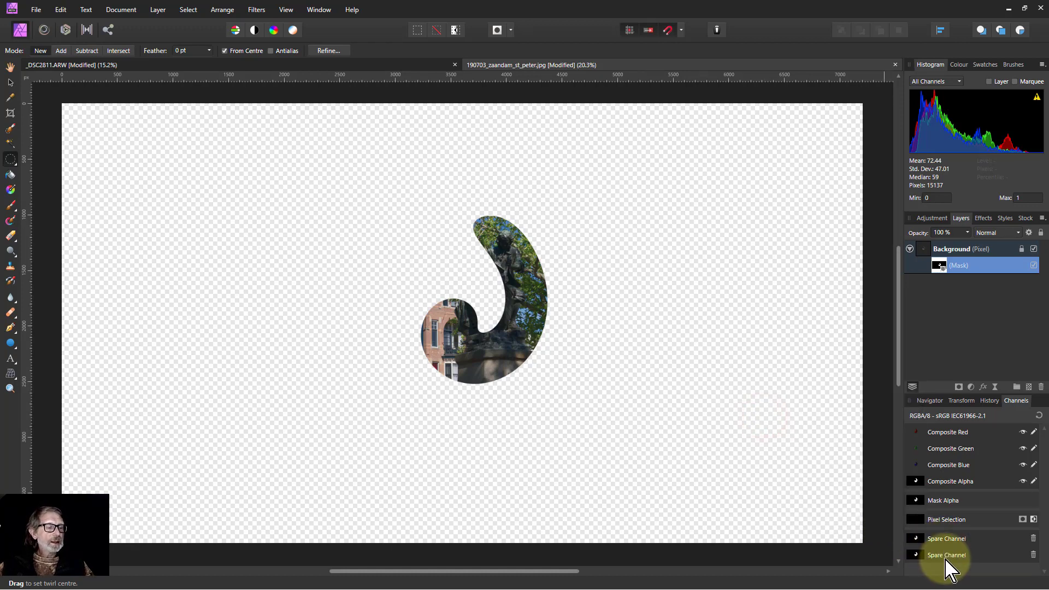
right_click(943, 555)
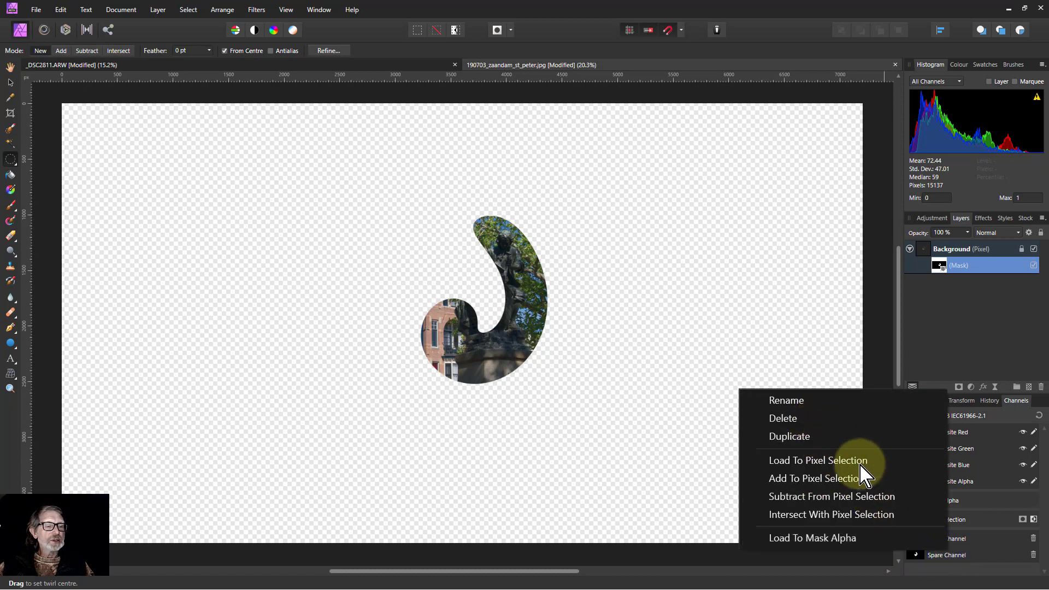
click(797, 405)
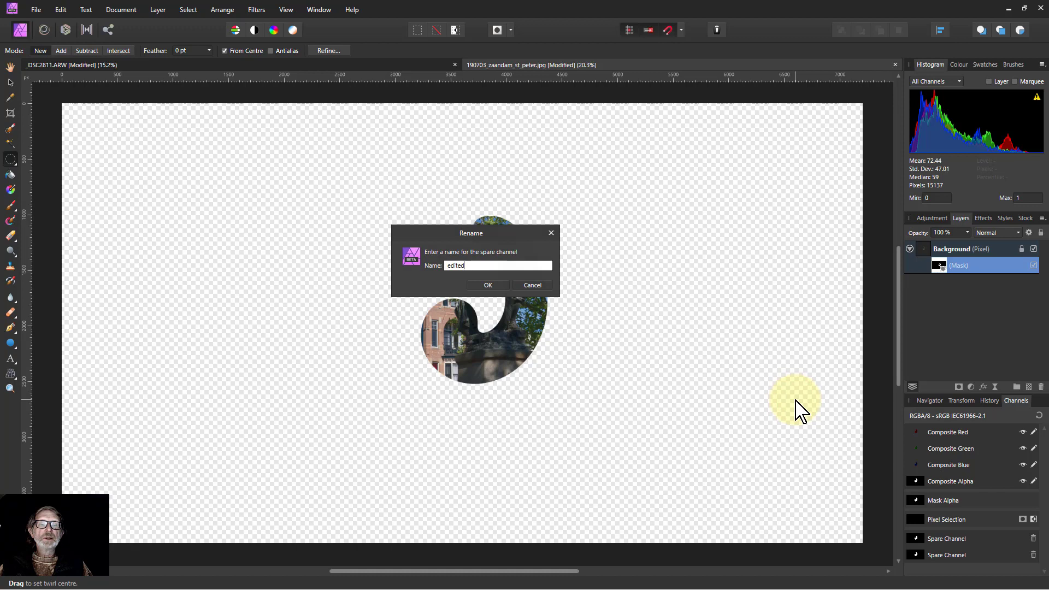
key(Return)
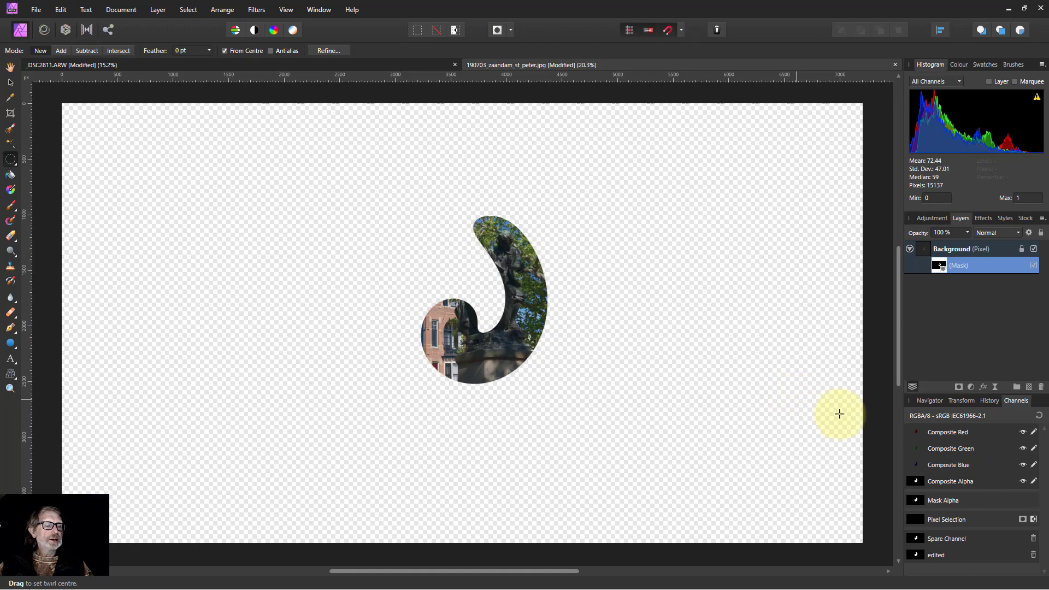
click(924, 555)
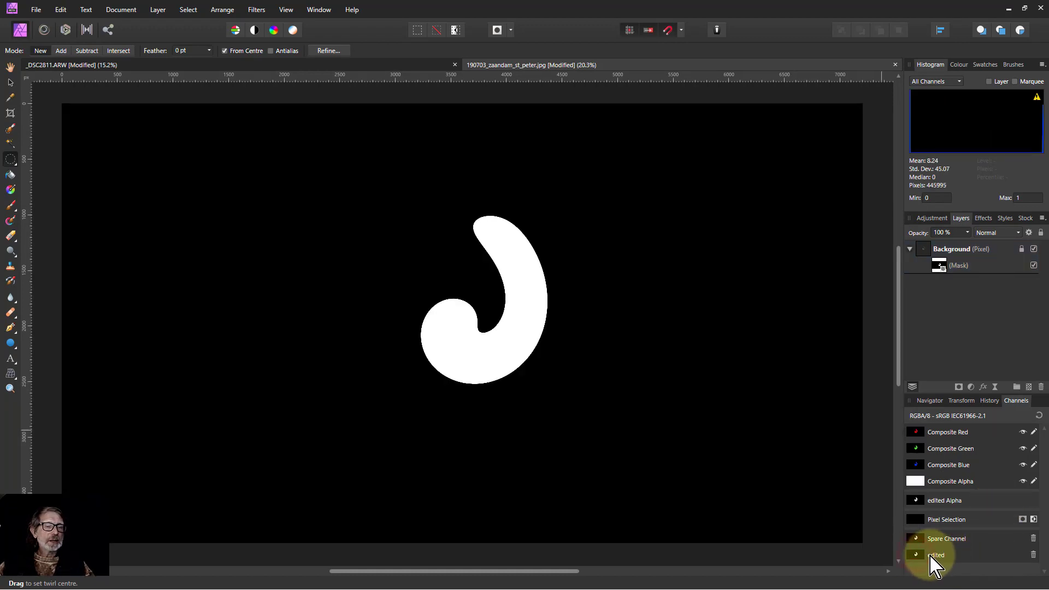
- Apply a 100 px Gaussian blur to the 'edited' channel, then reselect the mask layer
click(255, 10)
mouse_move(194, 35)
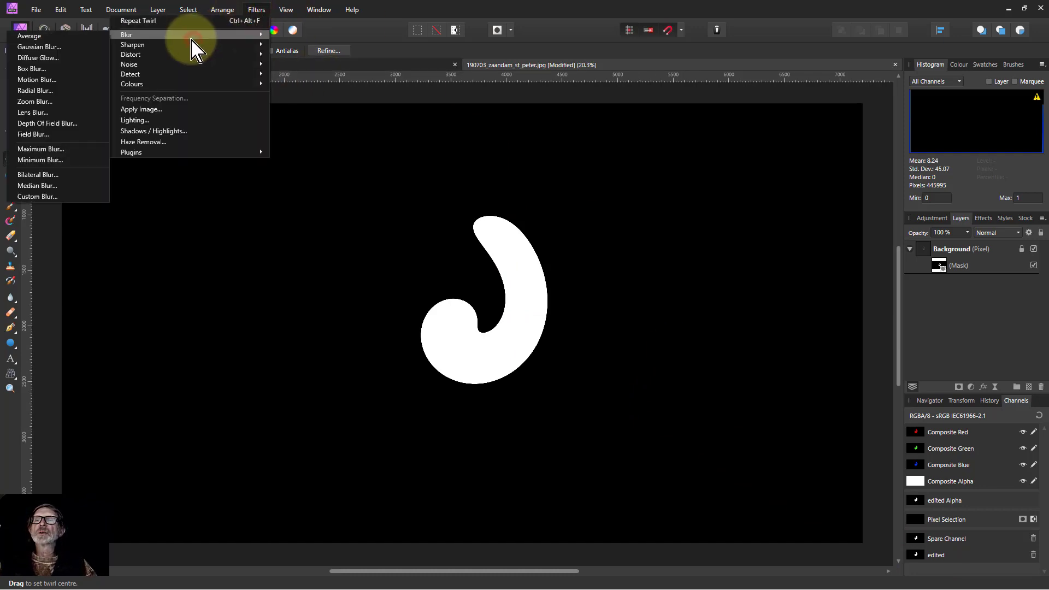
click(34, 47)
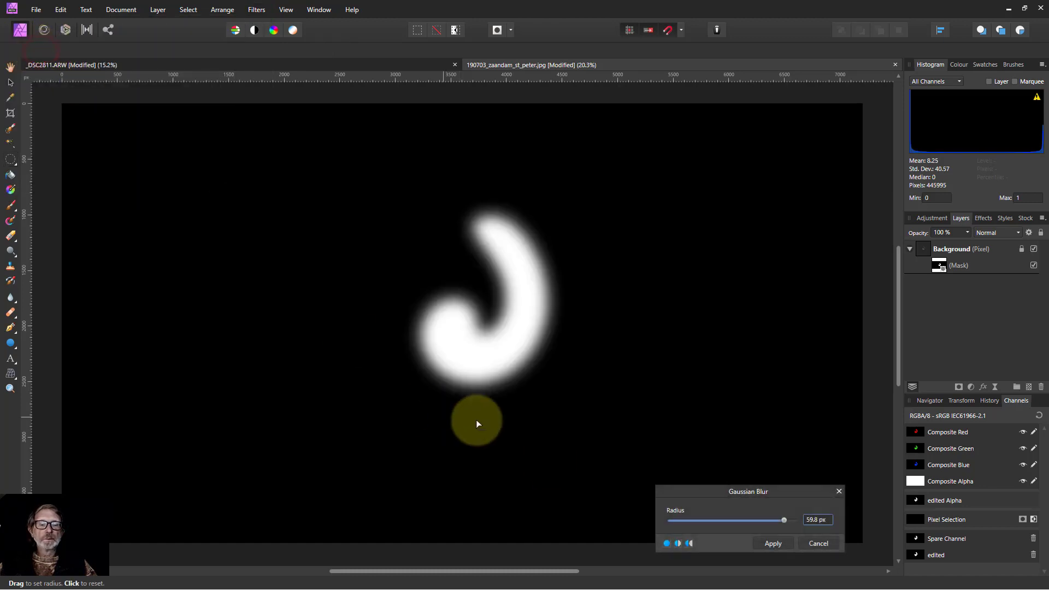
drag(784, 520, 797, 520)
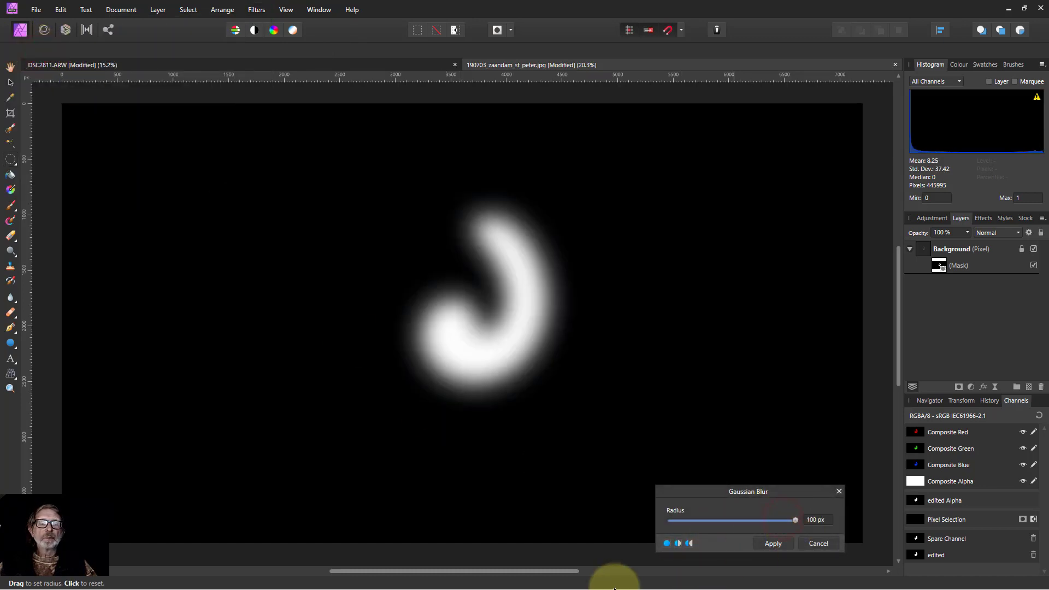
click(772, 545)
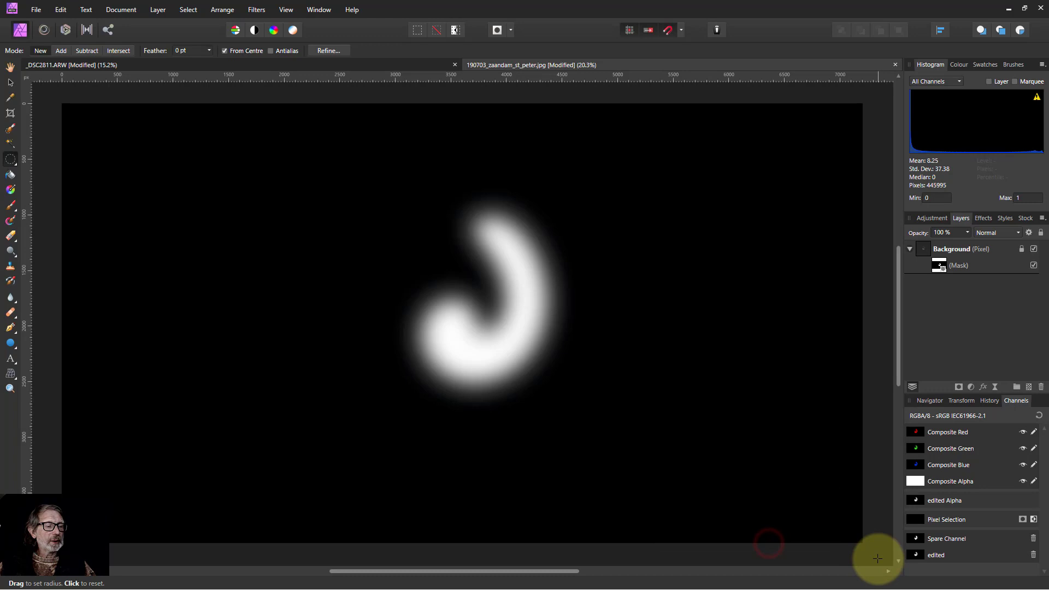
click(939, 267)
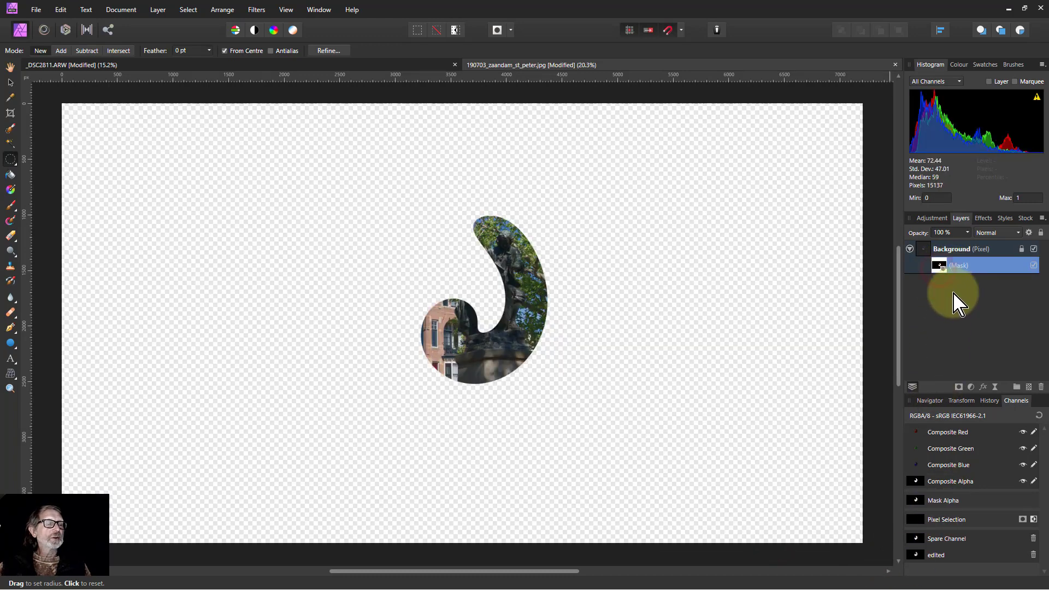
- Delete the mask and add a Curves adjustment to the full photo
key(Delete)
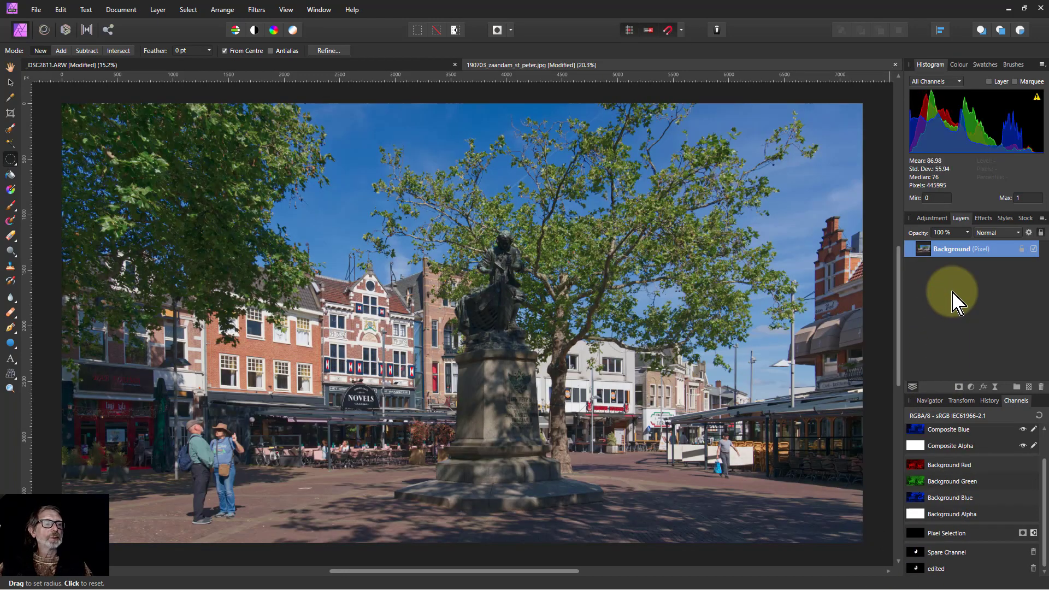
click(971, 387)
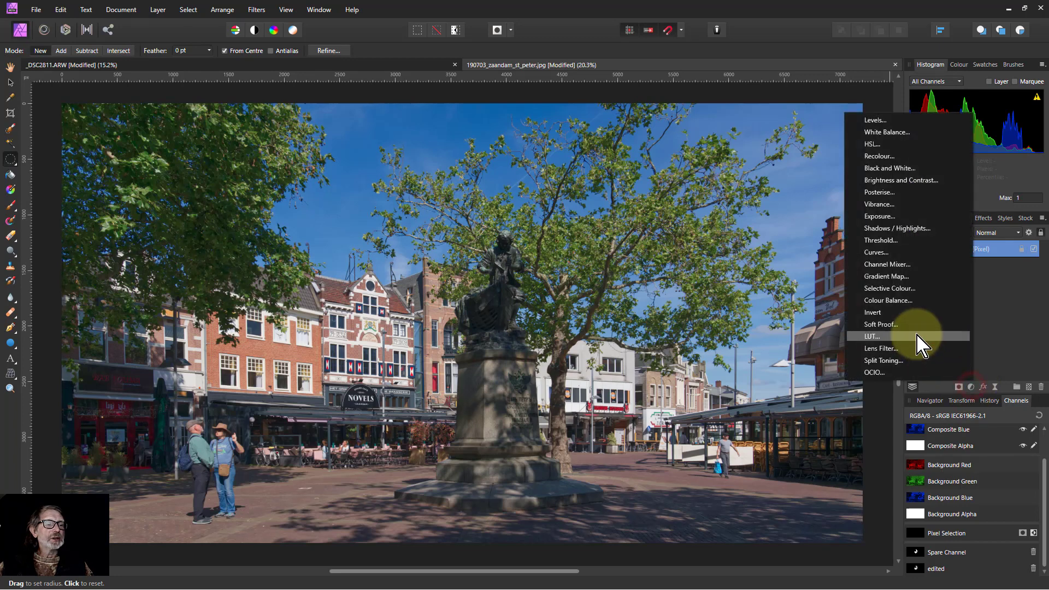
click(904, 264)
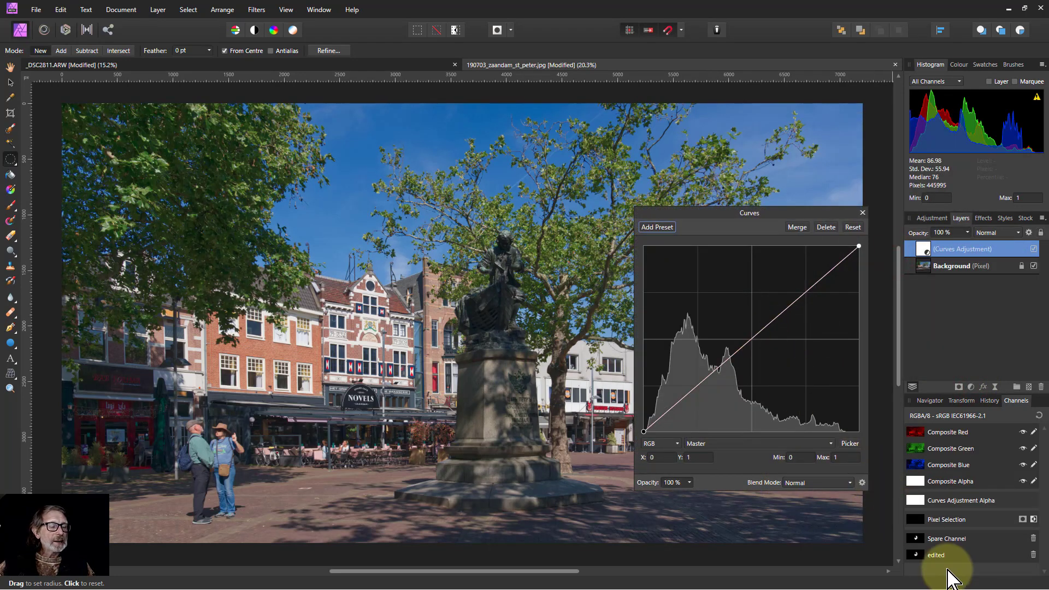
- Mask the Curves with the 'edited' channel and bend the curve down through 0.77/0.386
right_click(919, 560)
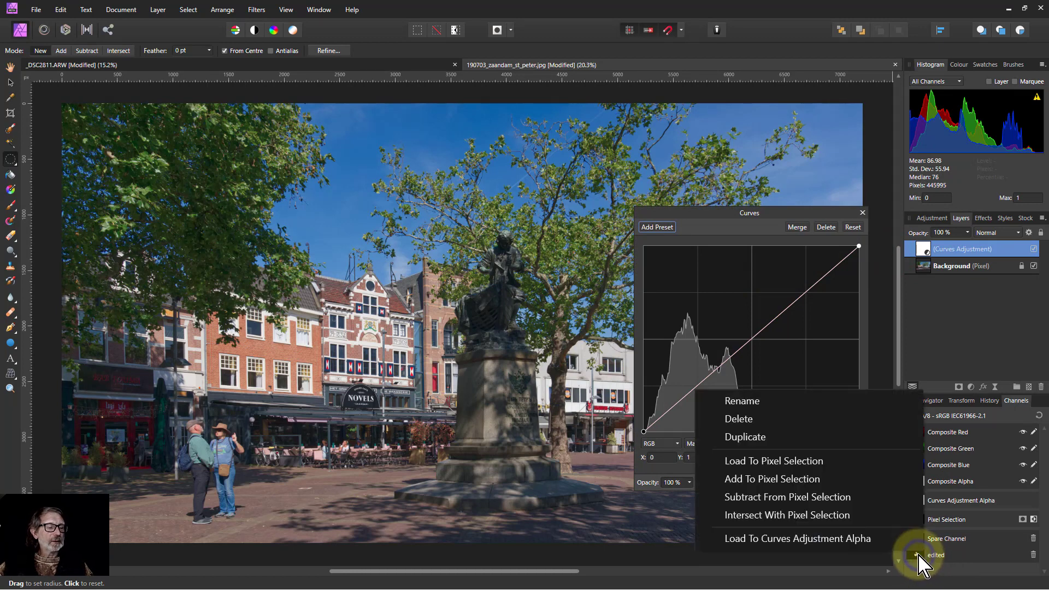
click(768, 539)
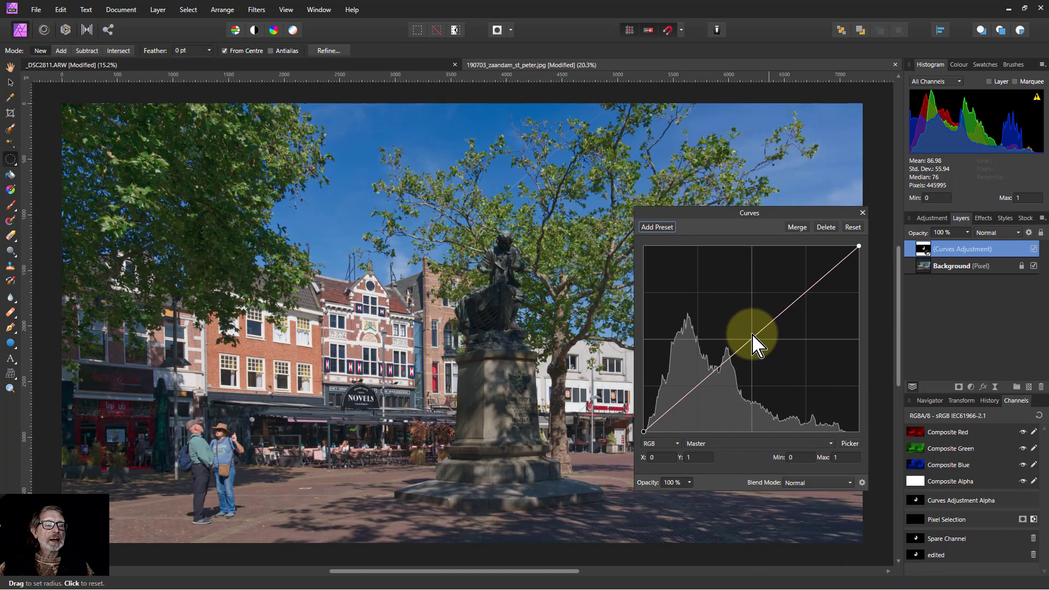
drag(754, 339, 796, 350)
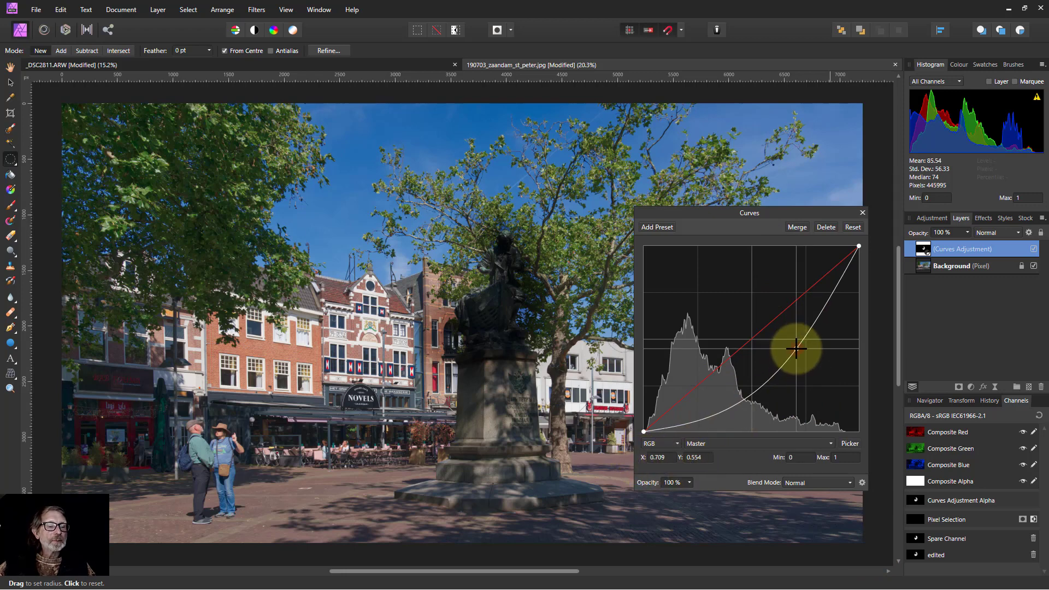
drag(796, 349, 809, 319)
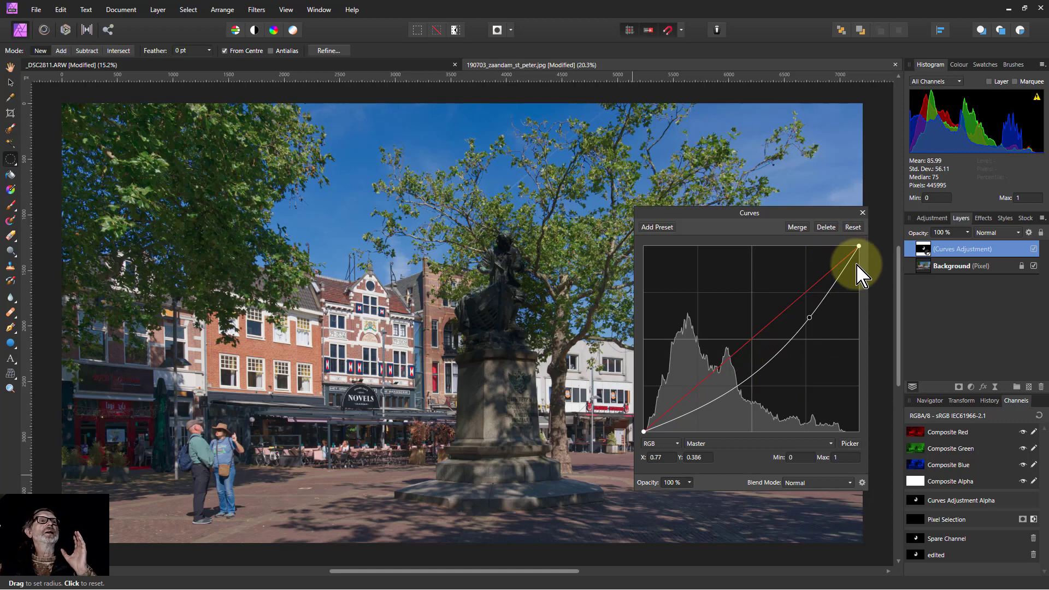
- Delete the Curves adjustment and zoom in on the couple
click(826, 228)
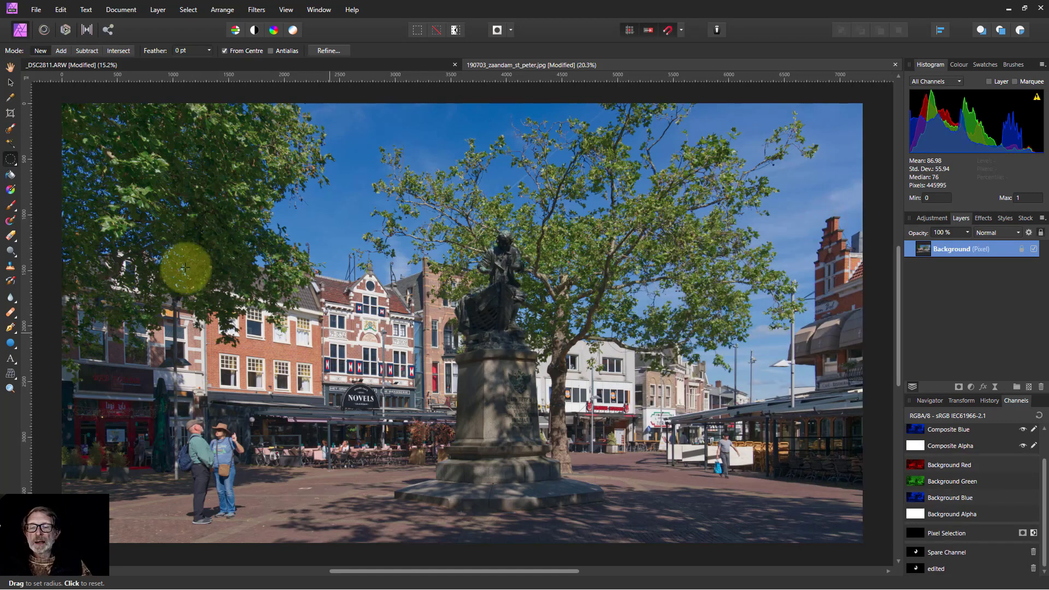
scroll(252, 425, up, 2)
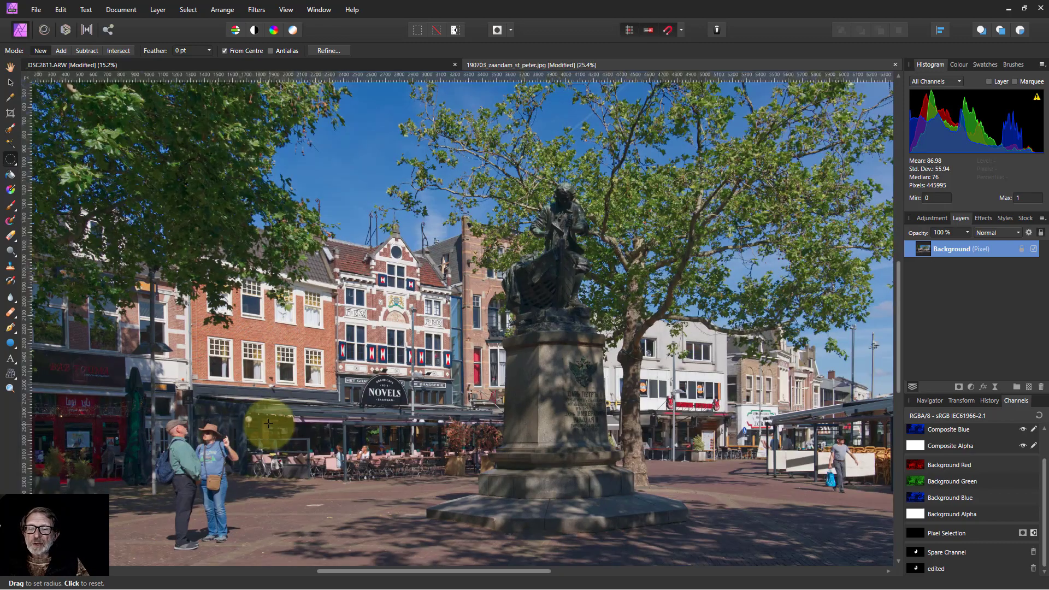
scroll(160, 497, up, 4)
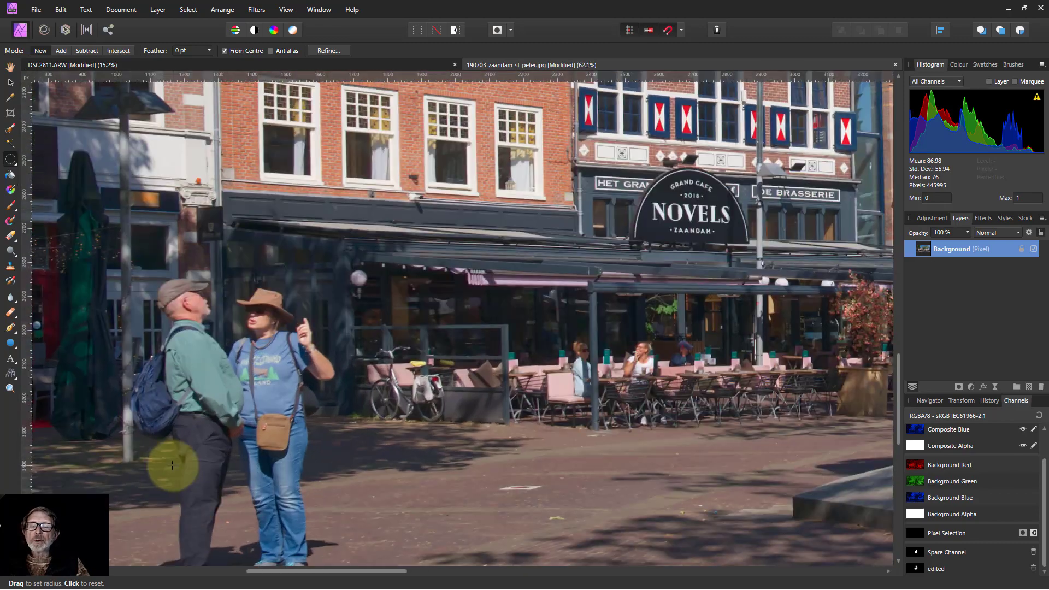
scroll(171, 463, down, 2)
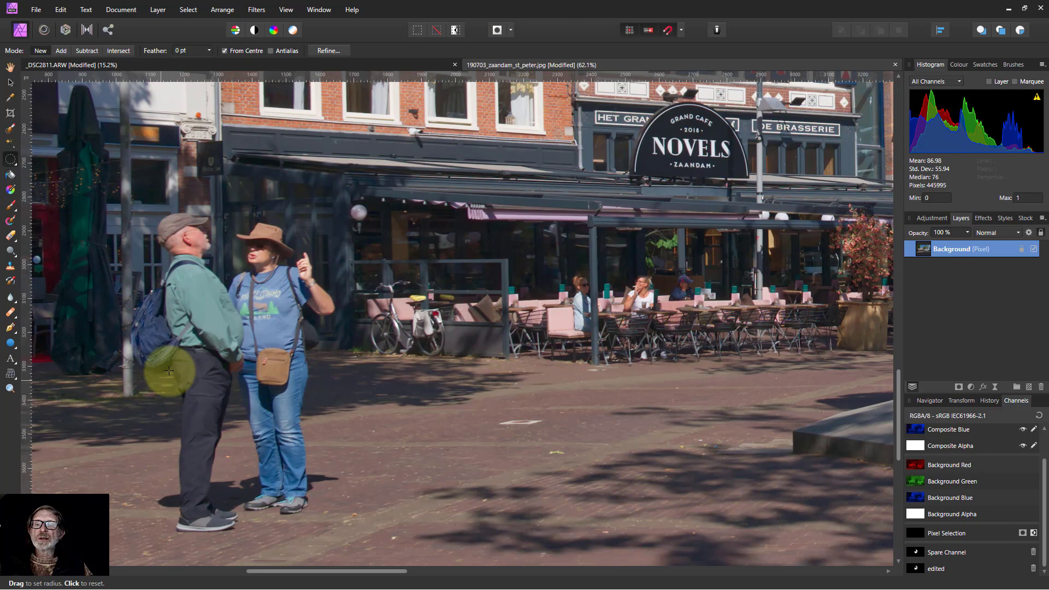
- Paint a selection over the man in the green shirt, subtracting the woman
click(11, 129)
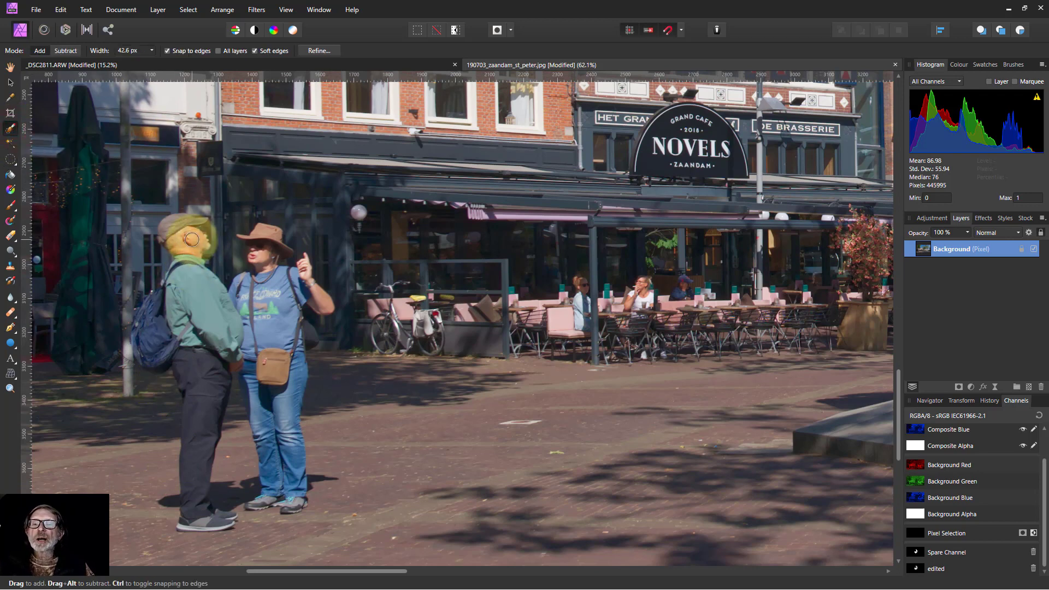
mouse_move(189, 232)
mouse_down()
mouse_move(184, 272)
mouse_move(210, 325)
mouse_move(213, 395)
mouse_move(165, 326)
mouse_up()
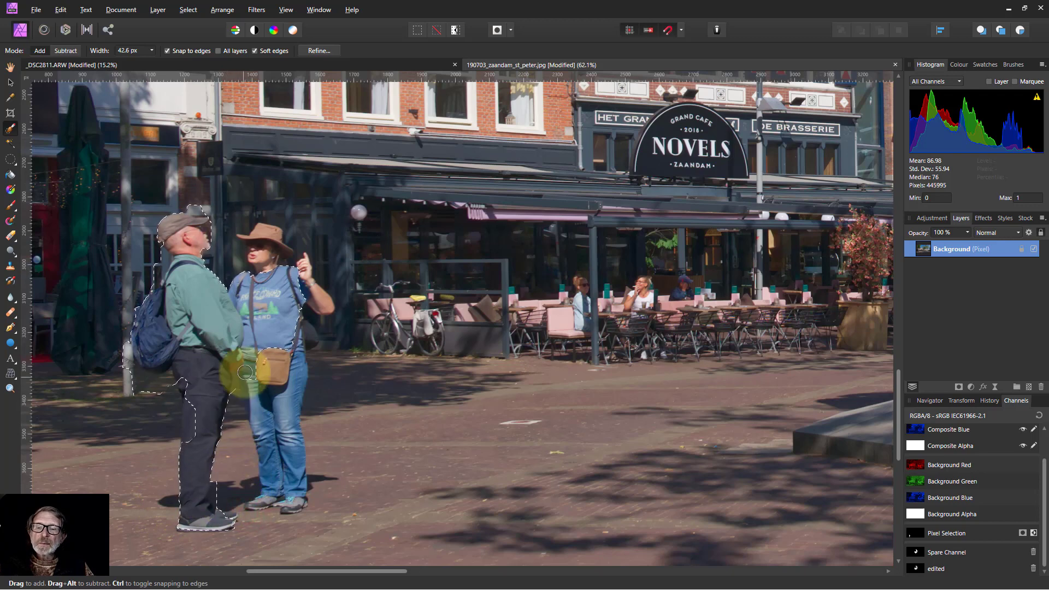
drag(261, 256, 269, 253)
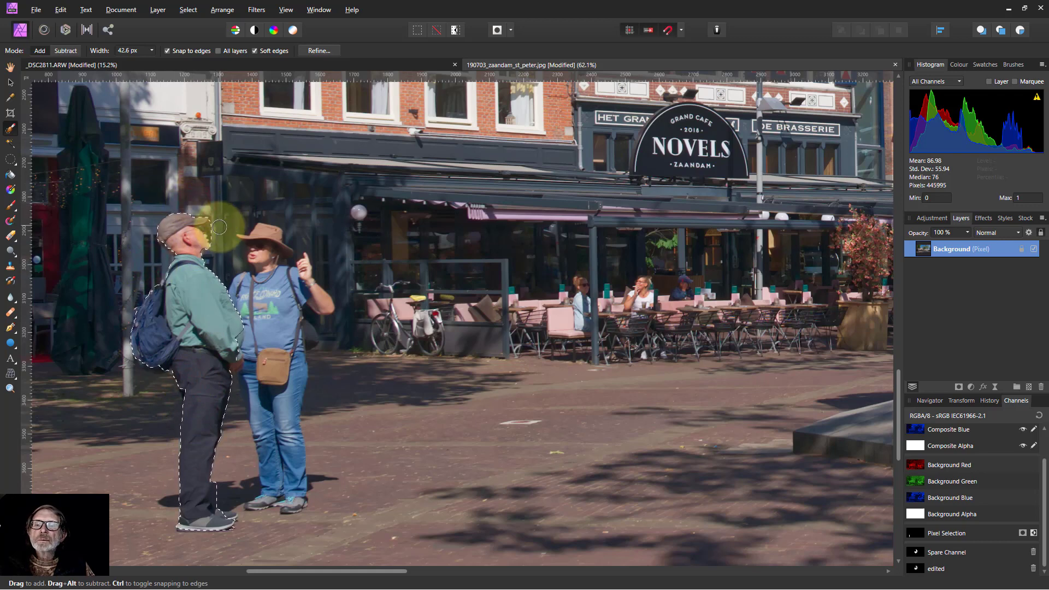
- Create a new brush category and add an image brush made from the selected man
click(186, 412)
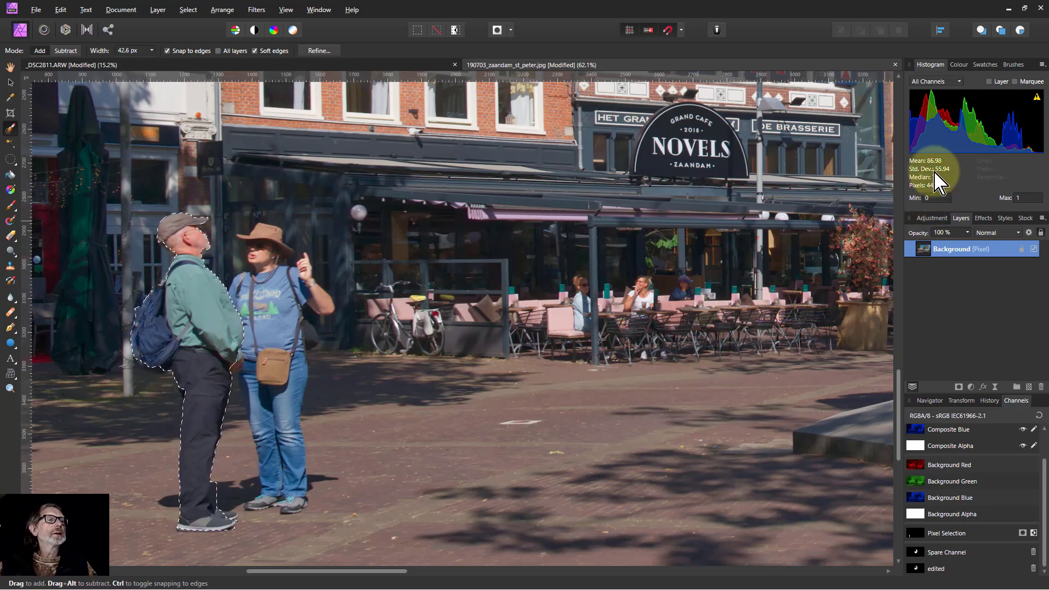
click(1014, 64)
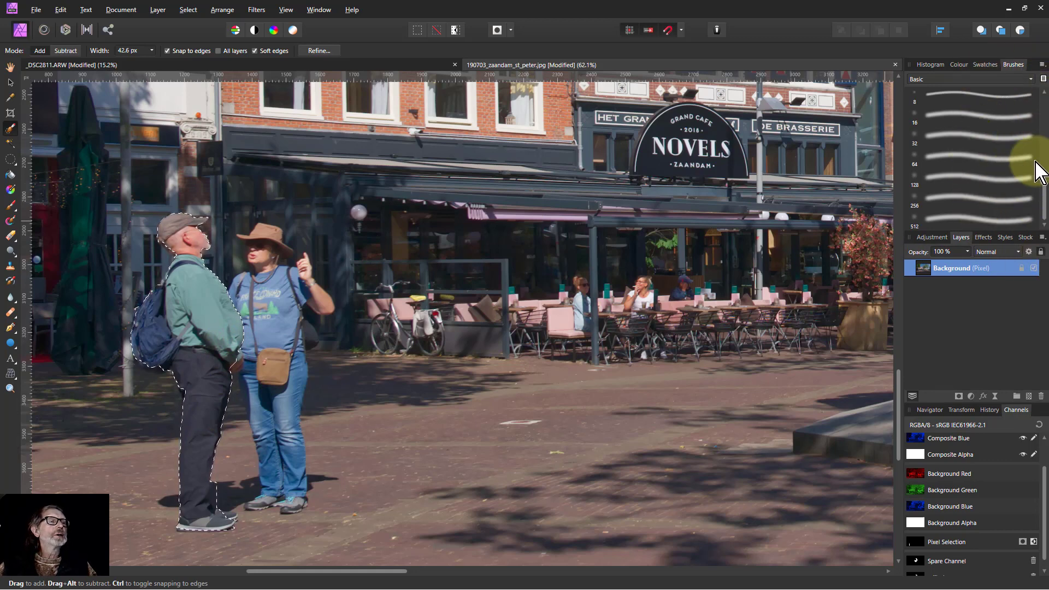
click(1042, 66)
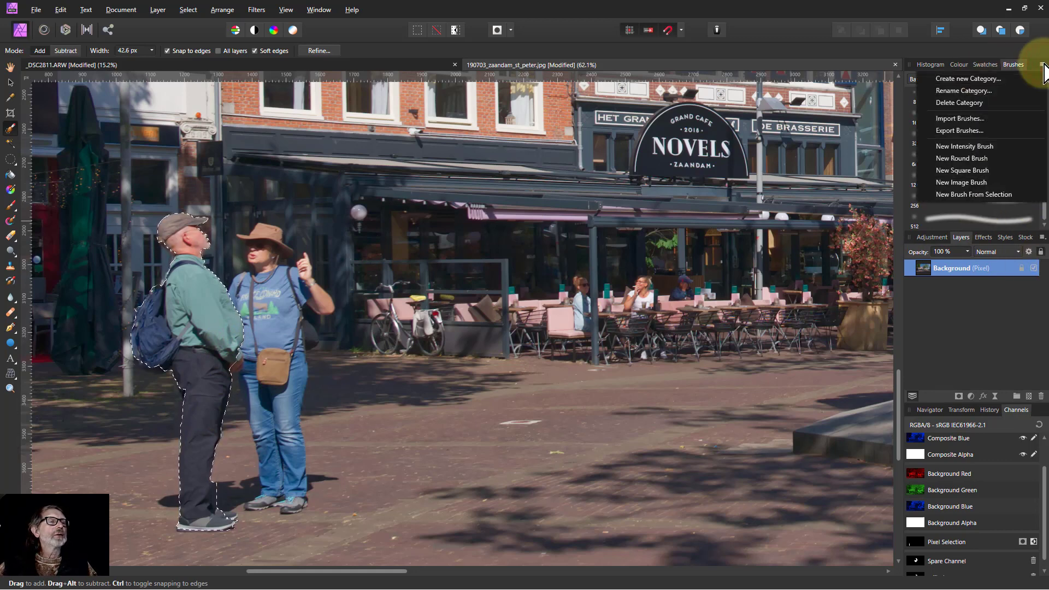
click(969, 79)
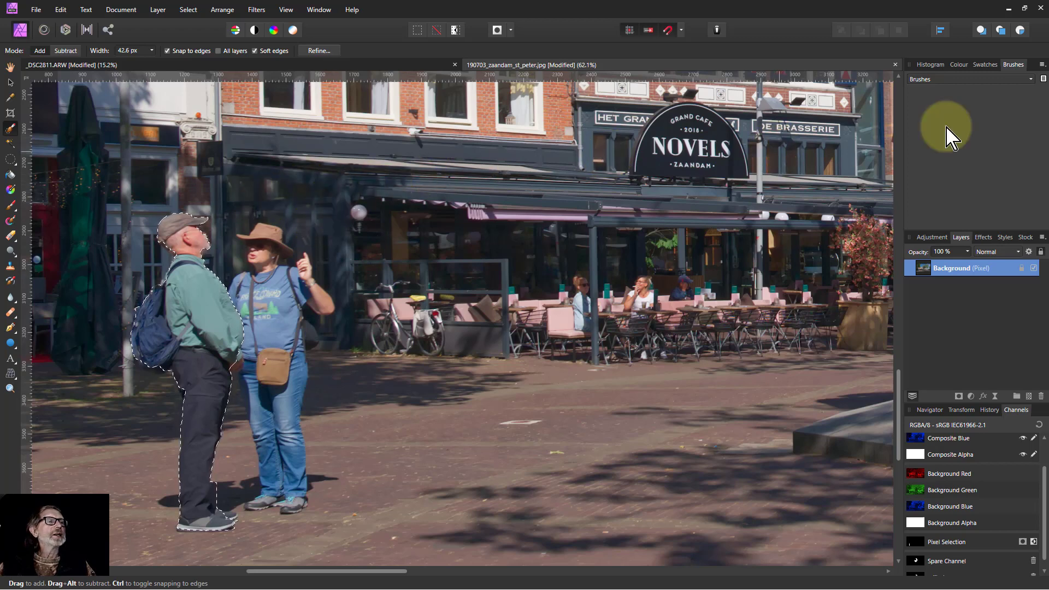
click(1042, 65)
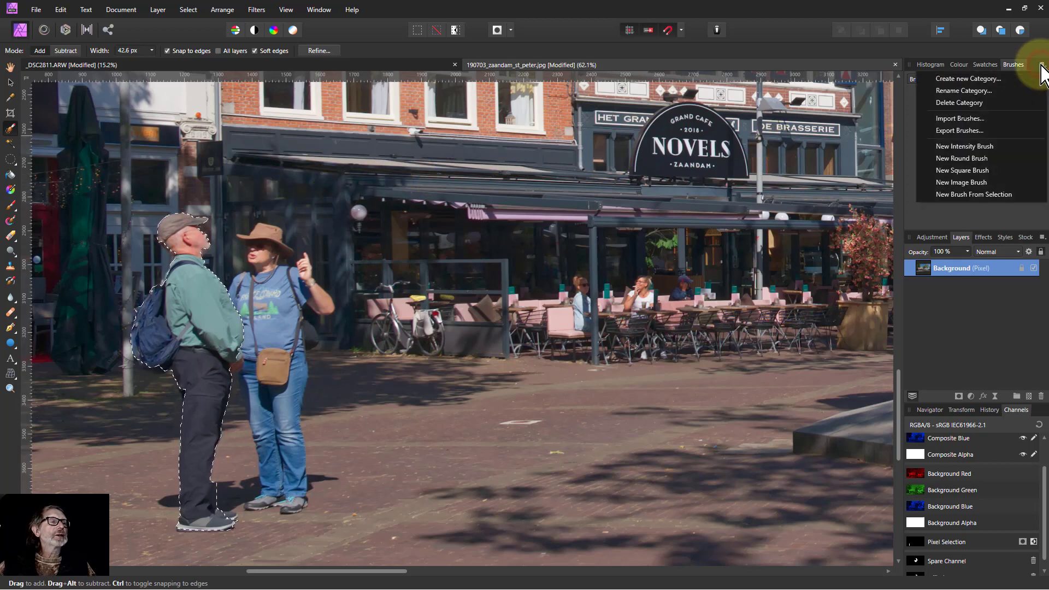
click(972, 194)
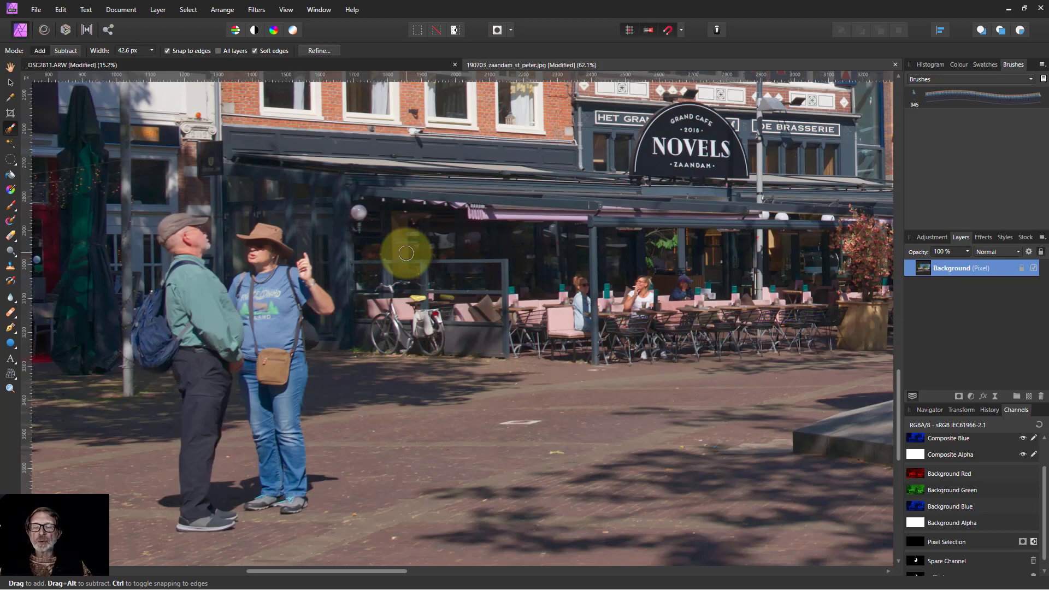
- Stamp four copies of the man with the new image brush, then paint a row across the square
key(ctrl+0)
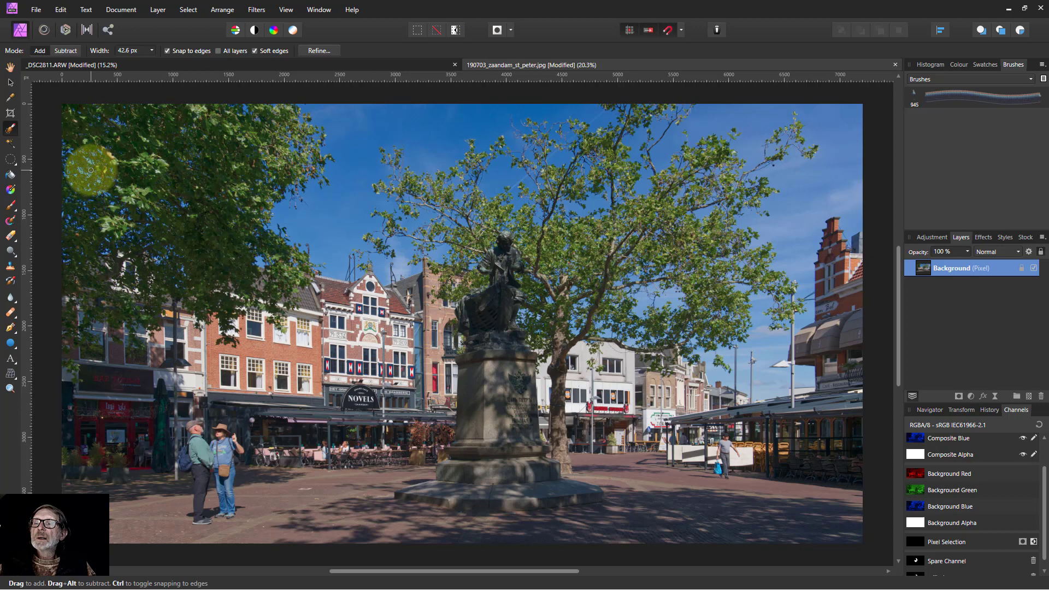
click(9, 207)
click(974, 99)
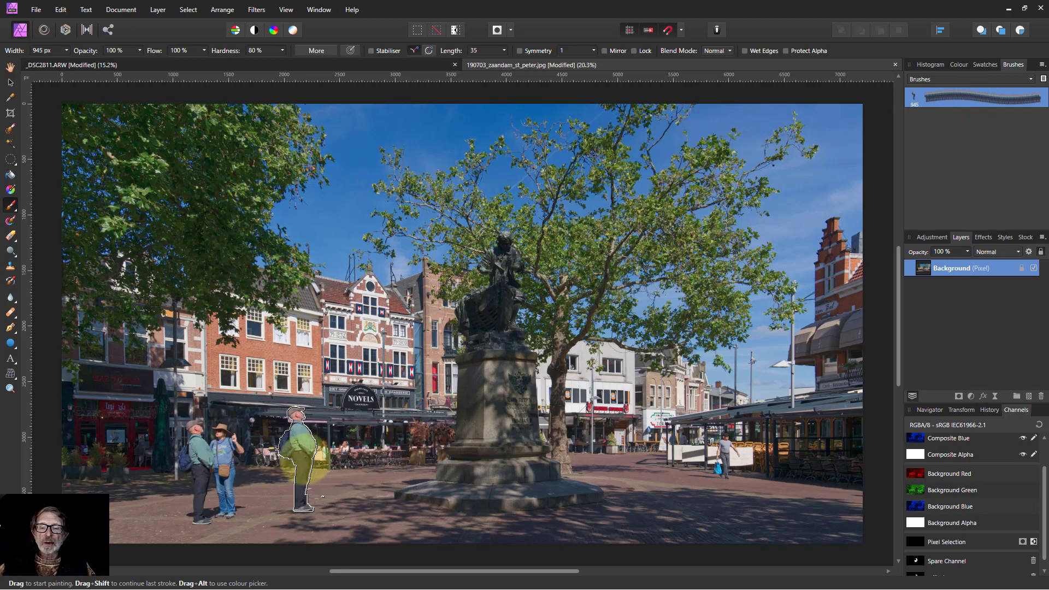
click(303, 474)
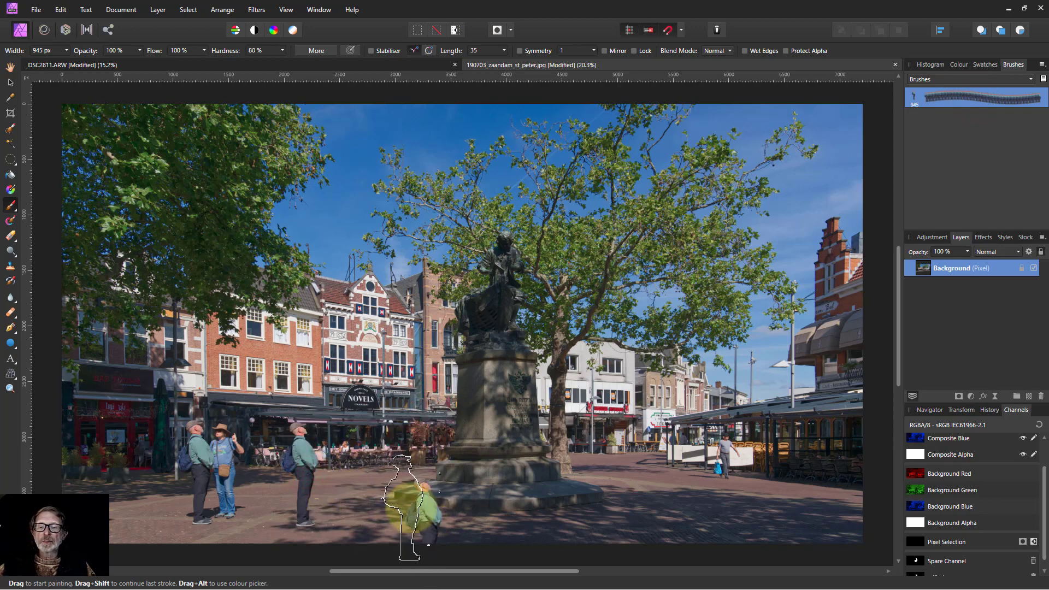
click(358, 488)
click(413, 485)
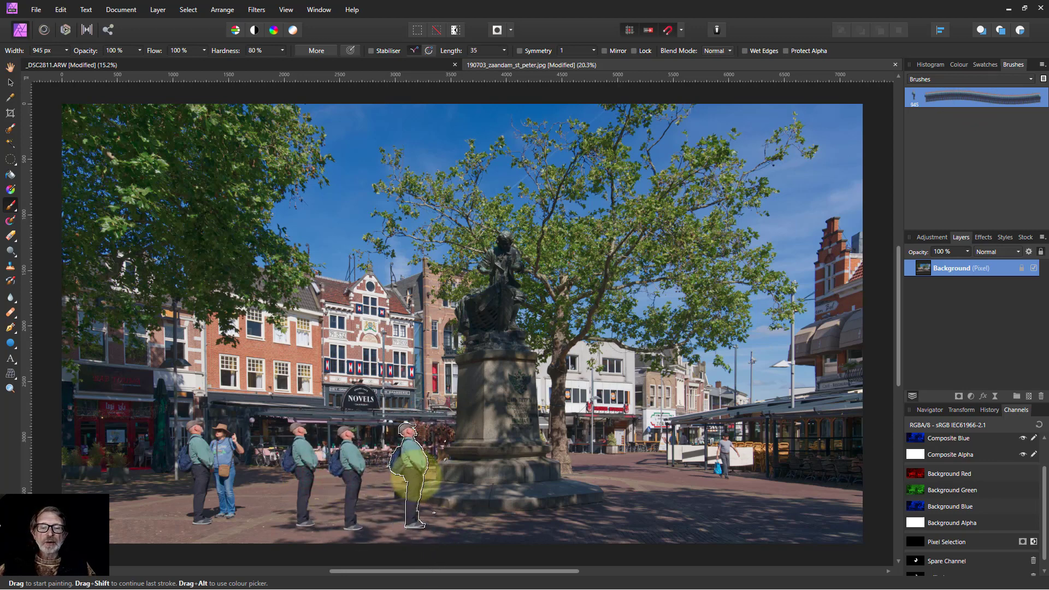
click(432, 484)
drag(445, 479, 628, 483)
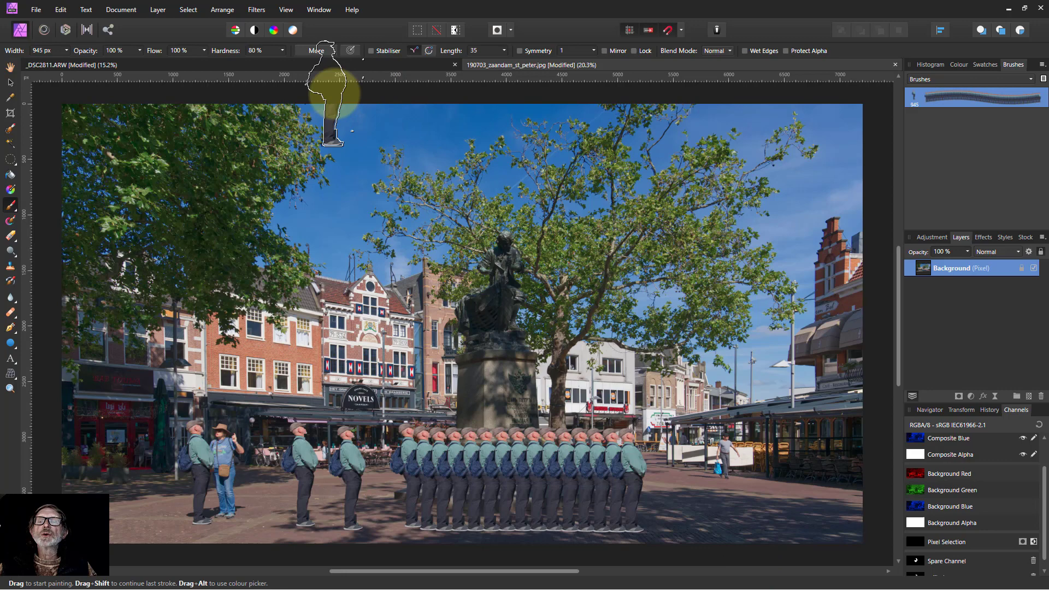
- Set brush spacing to 86% and stamp three spaced men across the tree
click(316, 51)
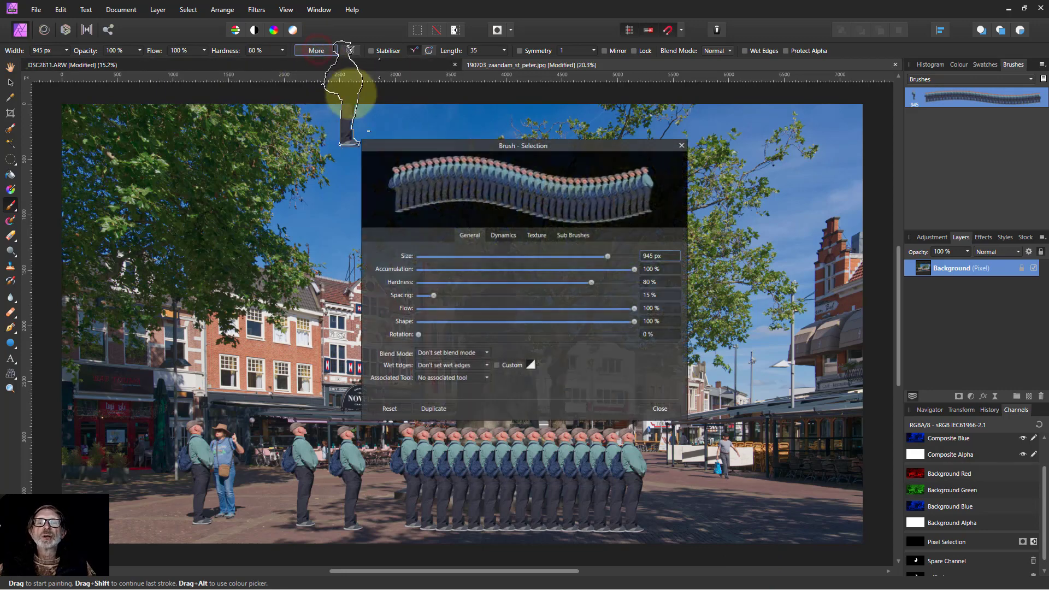
drag(433, 297, 511, 296)
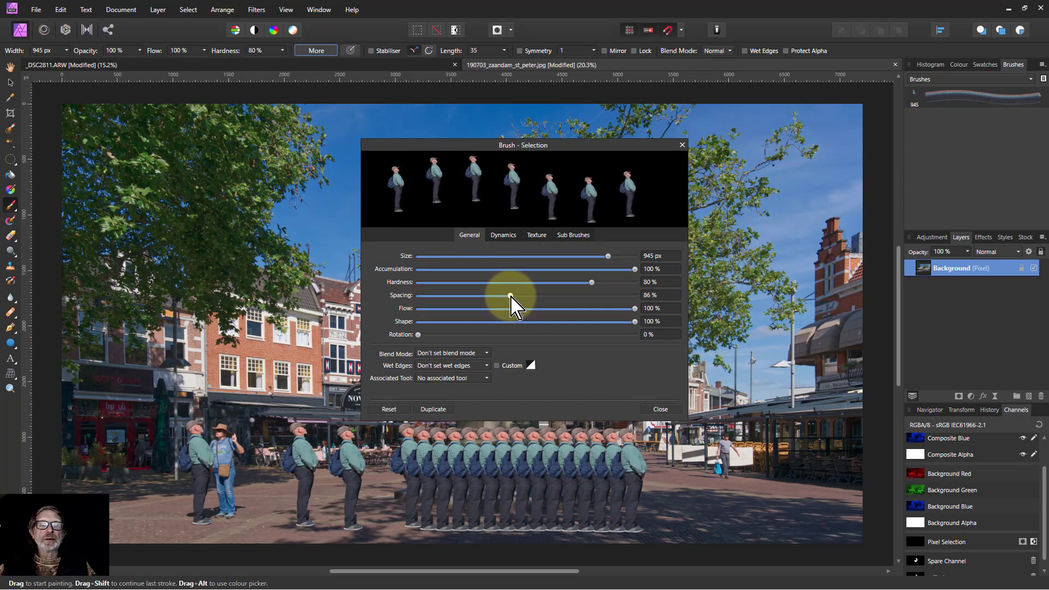
click(94, 257)
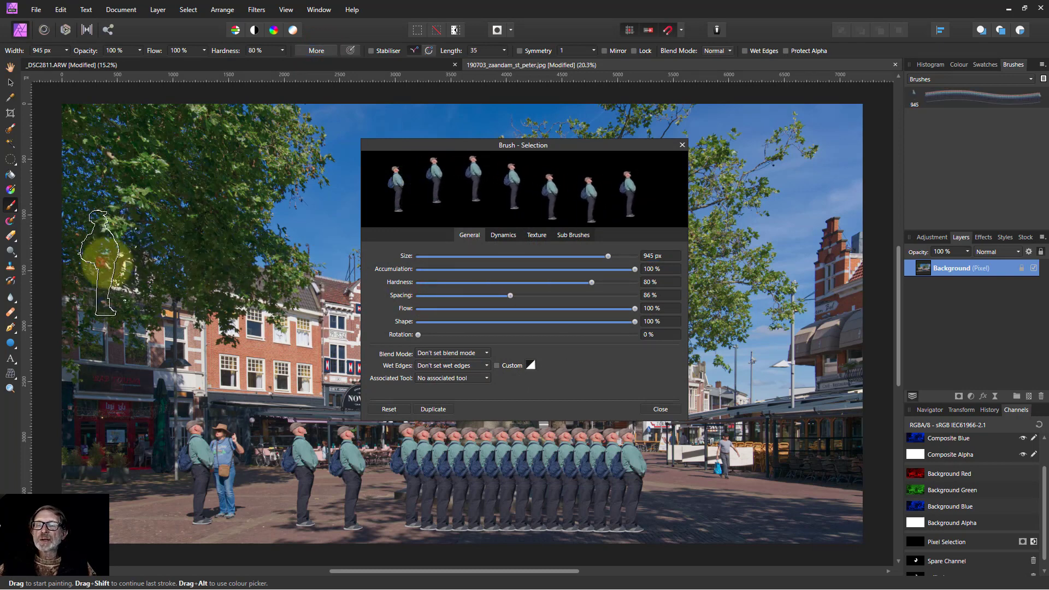
drag(191, 261, 281, 260)
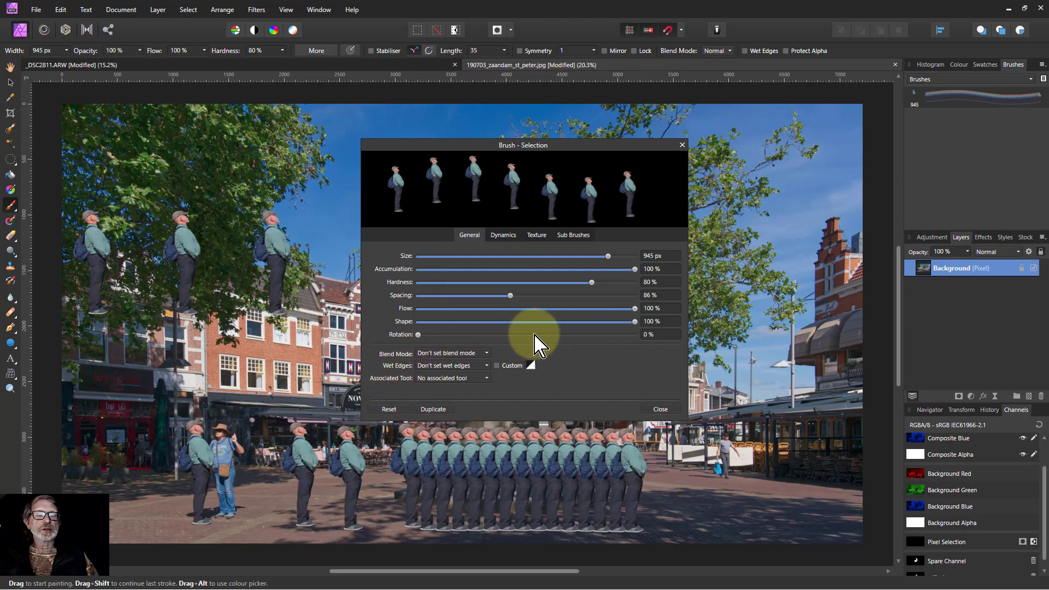
- Add 58% size jitter driven by velocity and scatter men across the trees and square
click(505, 241)
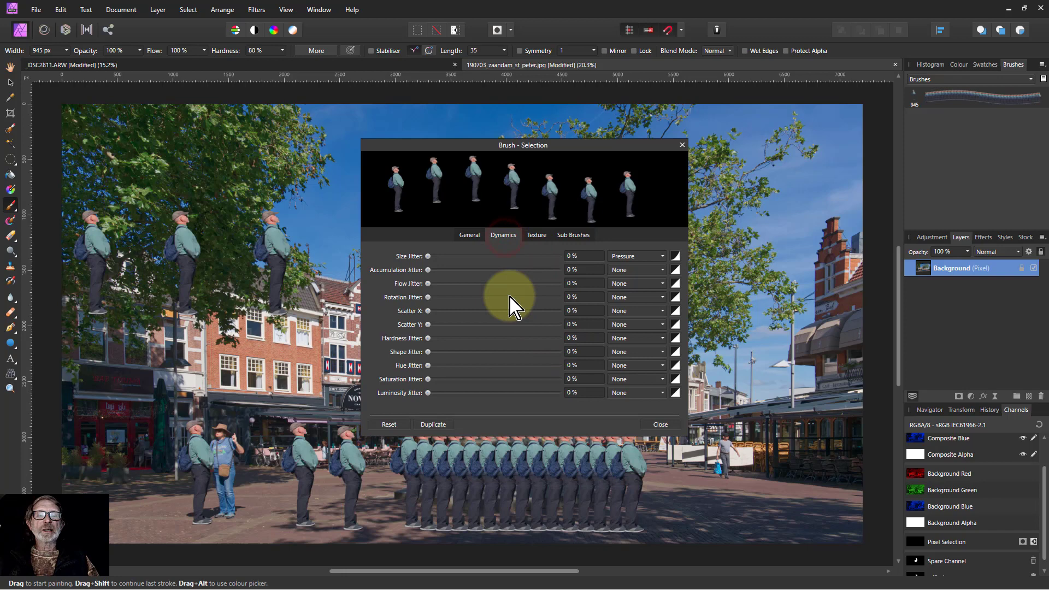
mouse_move(429, 257)
mouse_down()
mouse_move(516, 259)
mouse_move(504, 259)
mouse_up()
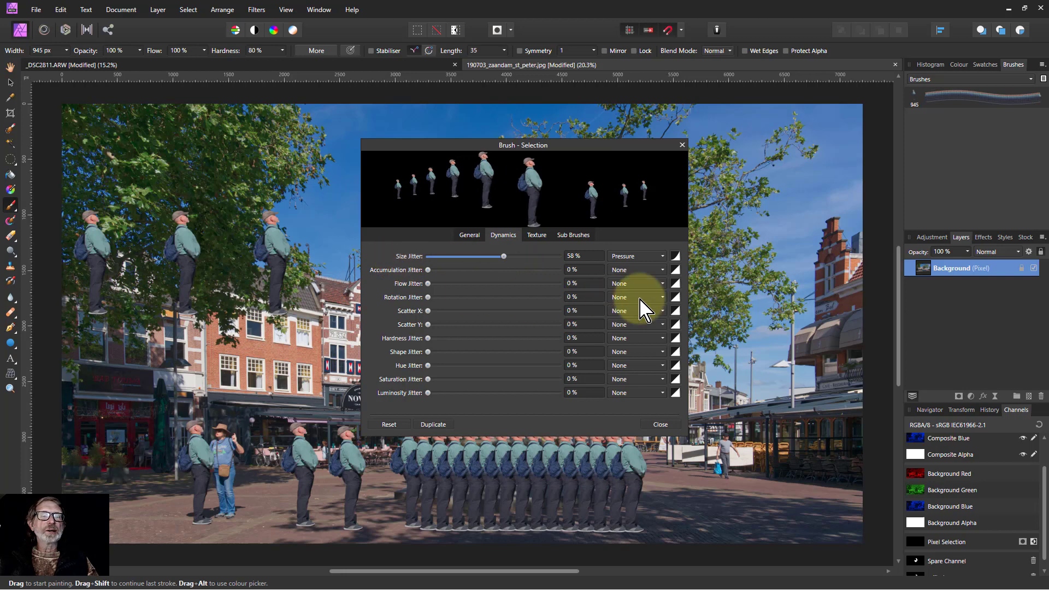
click(637, 256)
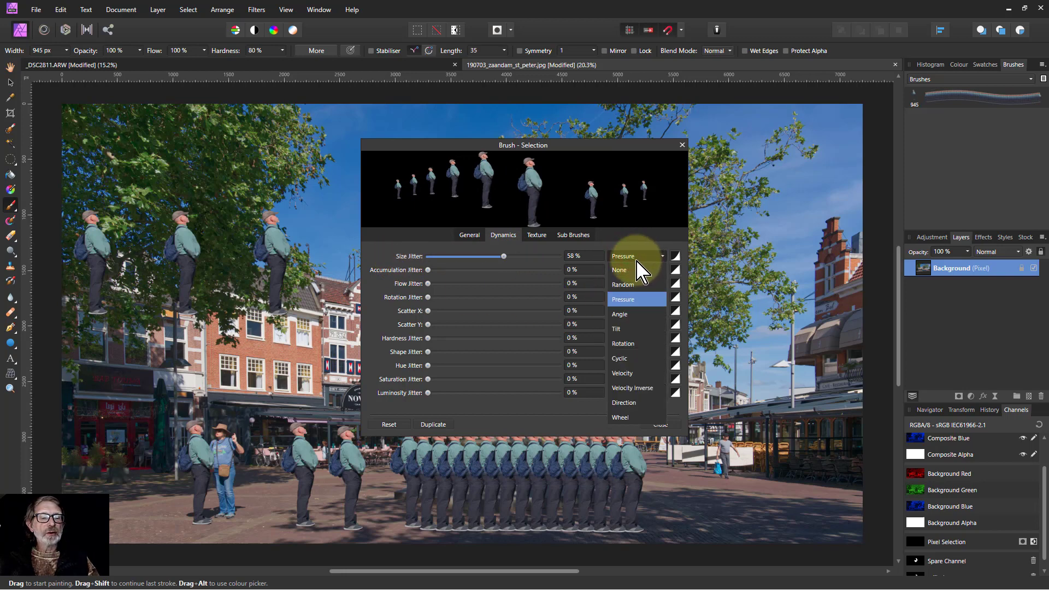
click(626, 373)
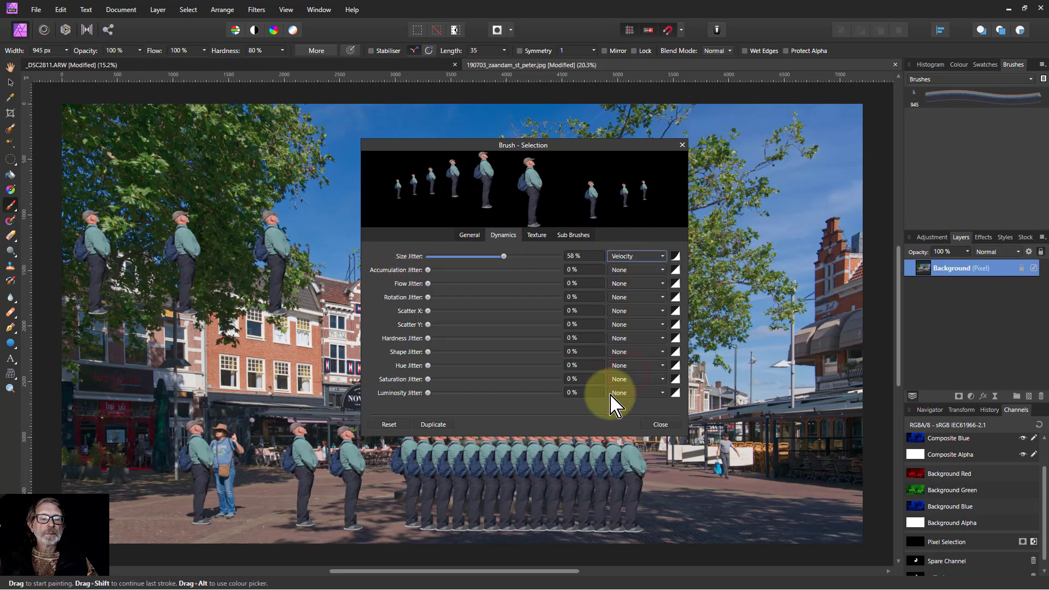
click(659, 424)
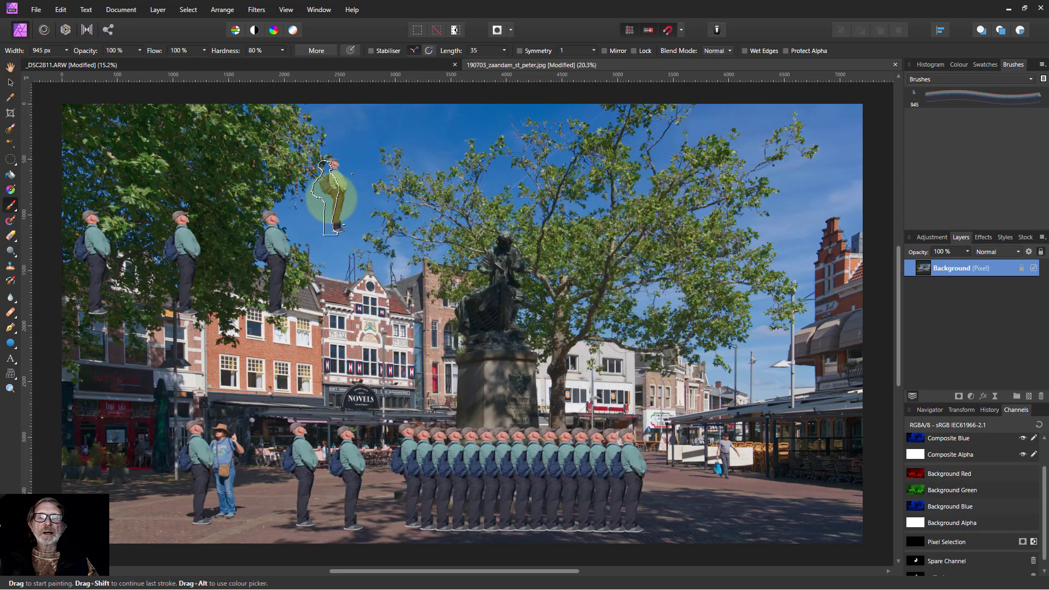
mouse_move(331, 197)
mouse_down()
mouse_move(451, 237)
mouse_move(542, 220)
mouse_move(680, 283)
mouse_move(727, 371)
mouse_move(783, 407)
mouse_move(549, 331)
mouse_move(180, 366)
mouse_move(507, 405)
mouse_move(666, 455)
mouse_move(706, 489)
mouse_move(802, 494)
mouse_move(588, 433)
mouse_move(538, 311)
mouse_up()
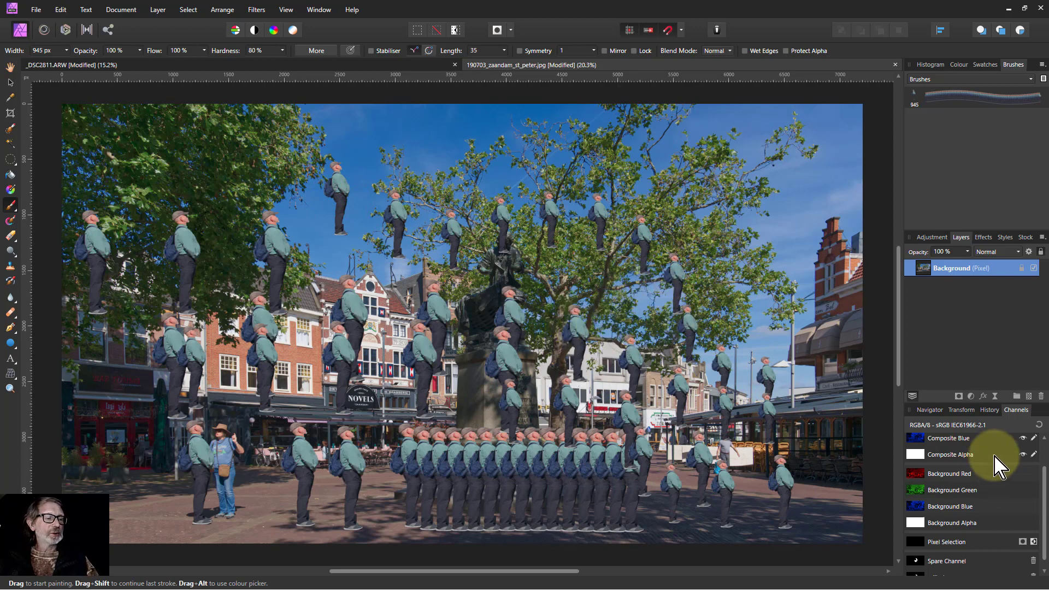
click(988, 411)
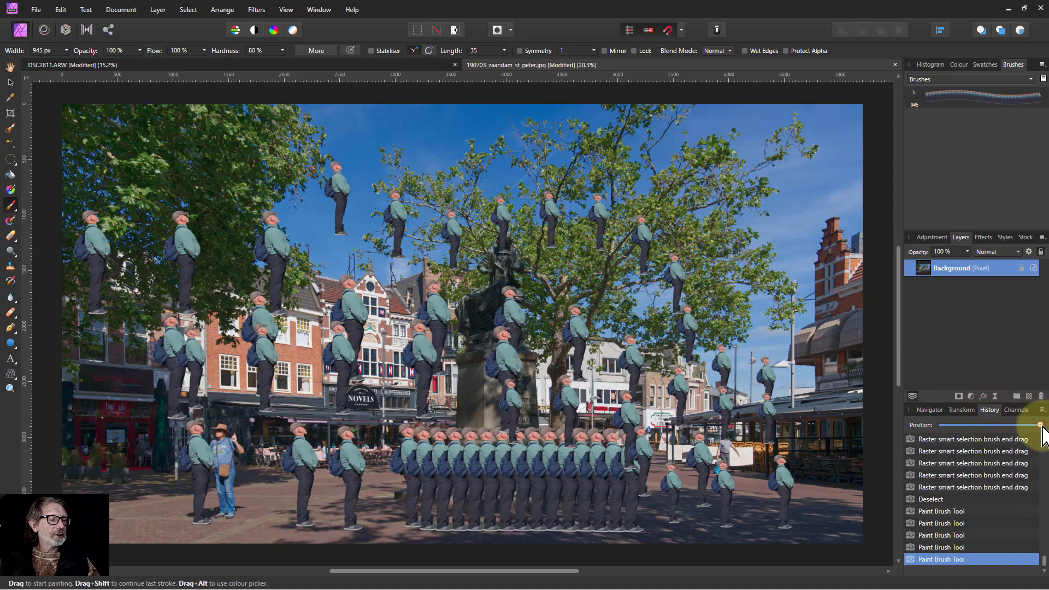
- Roll history back to the original photo and place an elliptical selection over the statue
mouse_move(1041, 427)
mouse_down()
mouse_move(866, 429)
mouse_move(917, 437)
mouse_up()
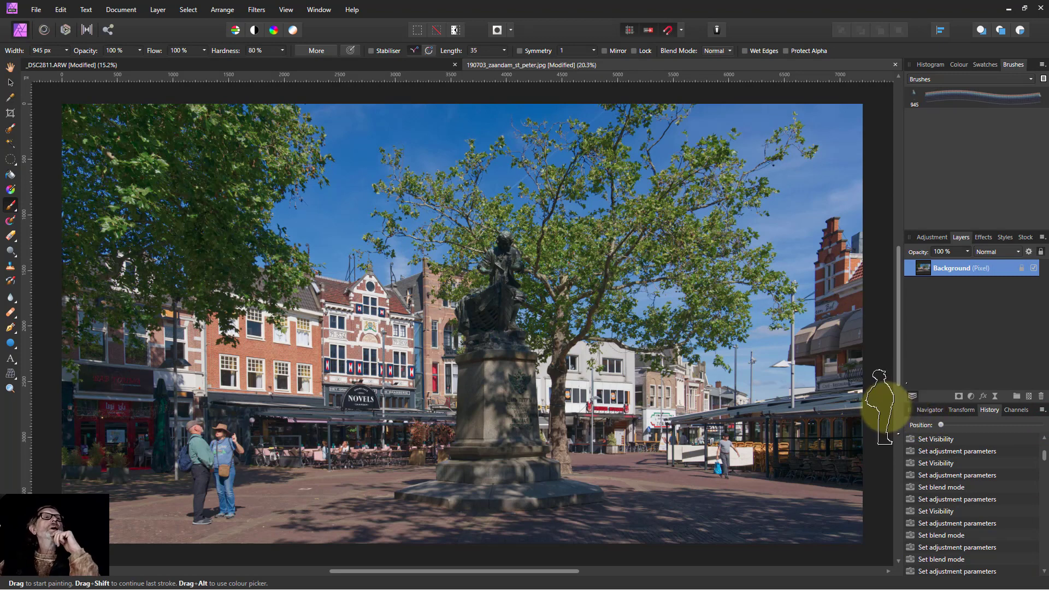
click(11, 158)
drag(423, 226, 479, 306)
drag(424, 249, 492, 317)
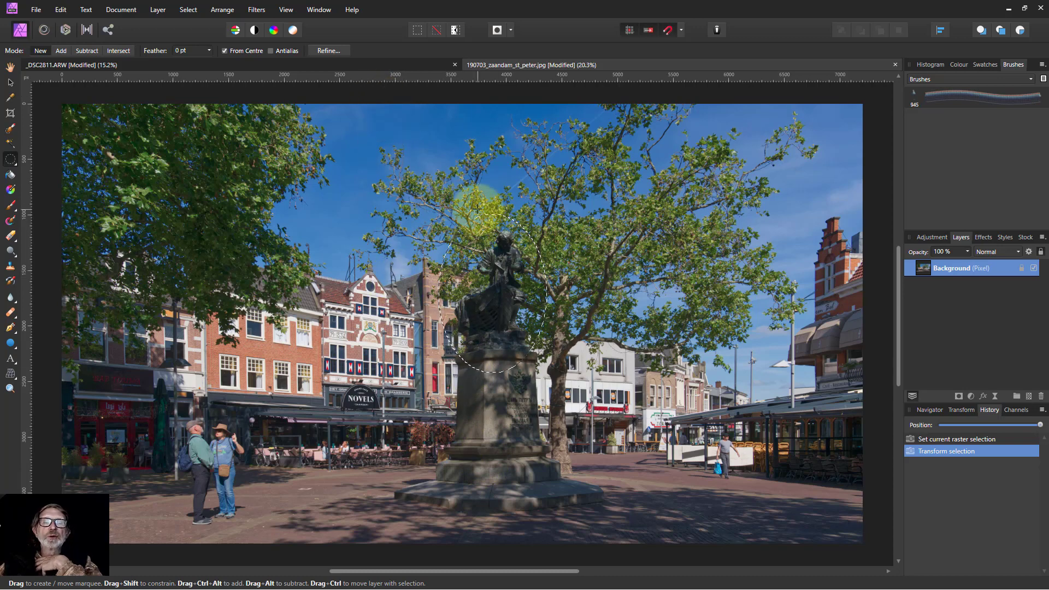
- Open and close the Snapping Manager from the View menu
click(284, 10)
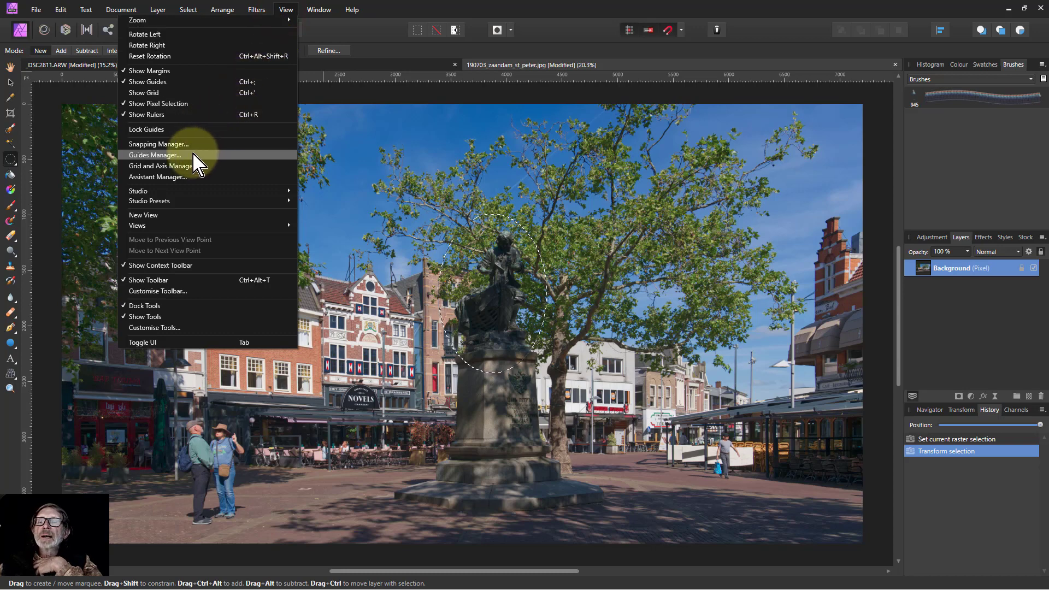
click(166, 144)
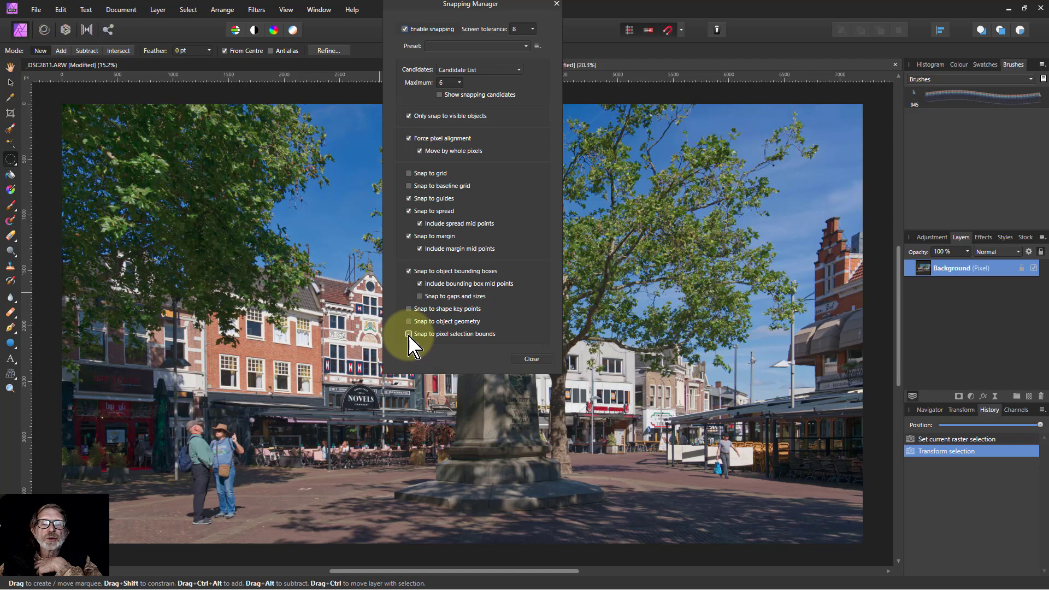
click(530, 360)
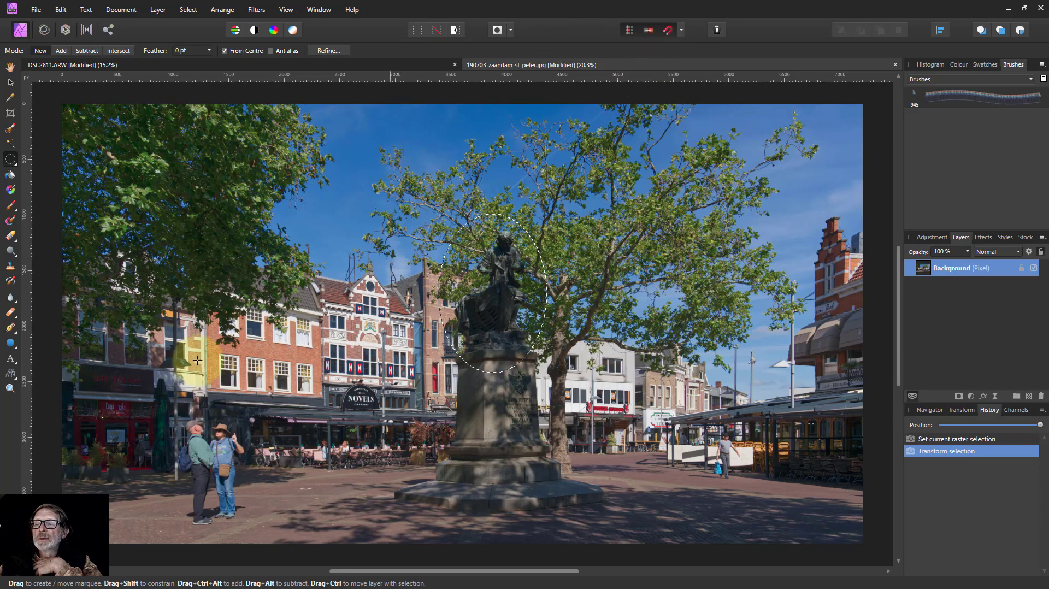
click(11, 343)
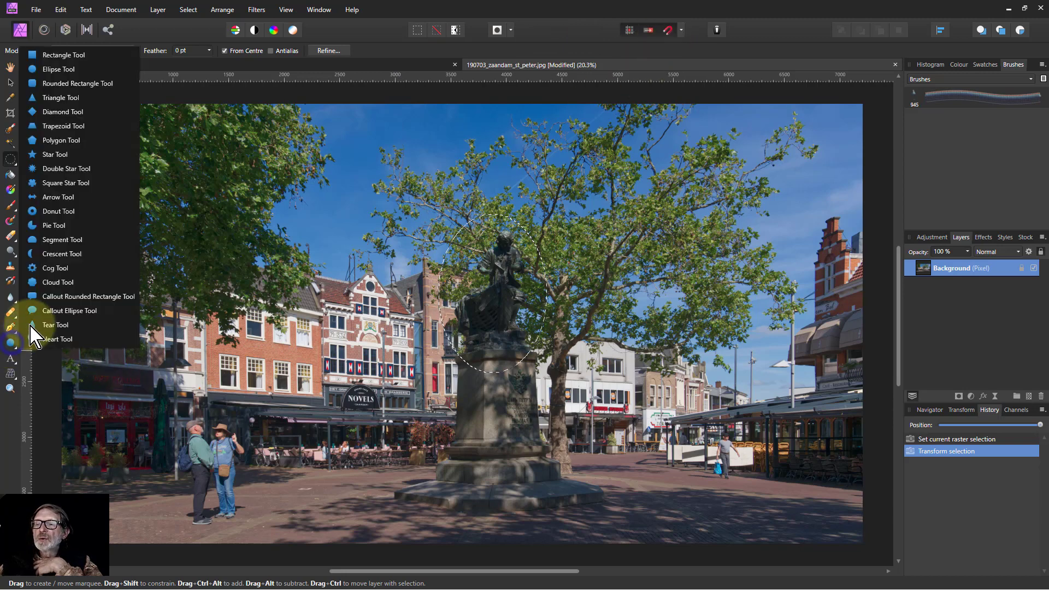
click(59, 55)
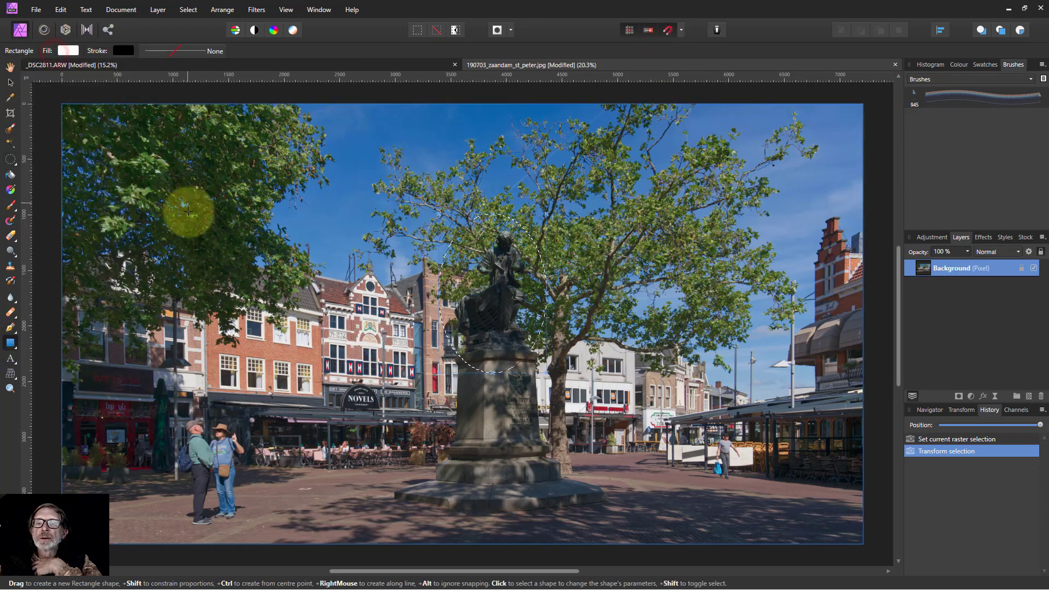
drag(205, 253, 346, 307)
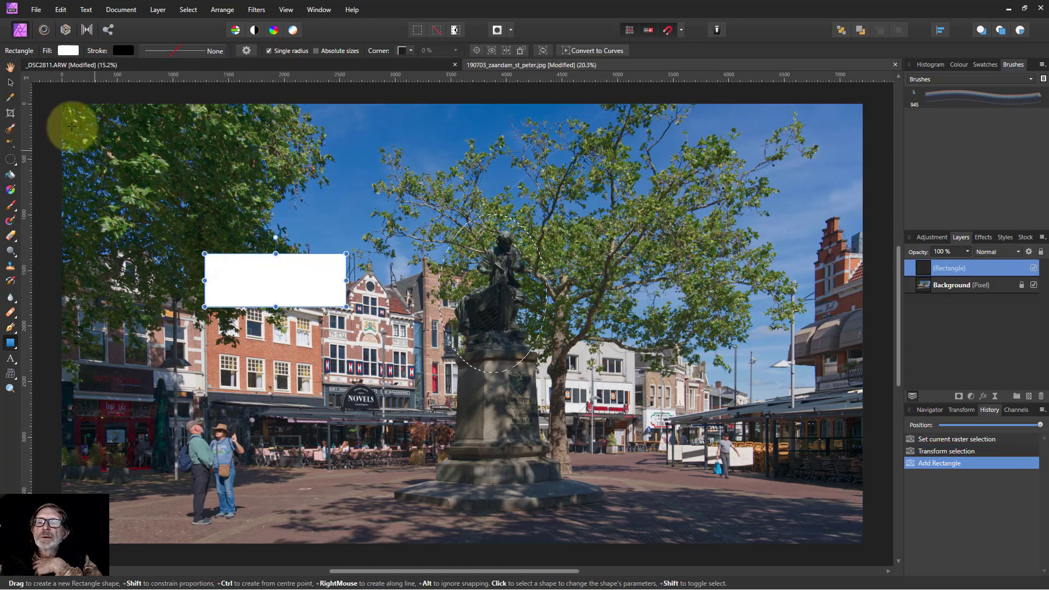
click(10, 82)
drag(264, 295, 244, 463)
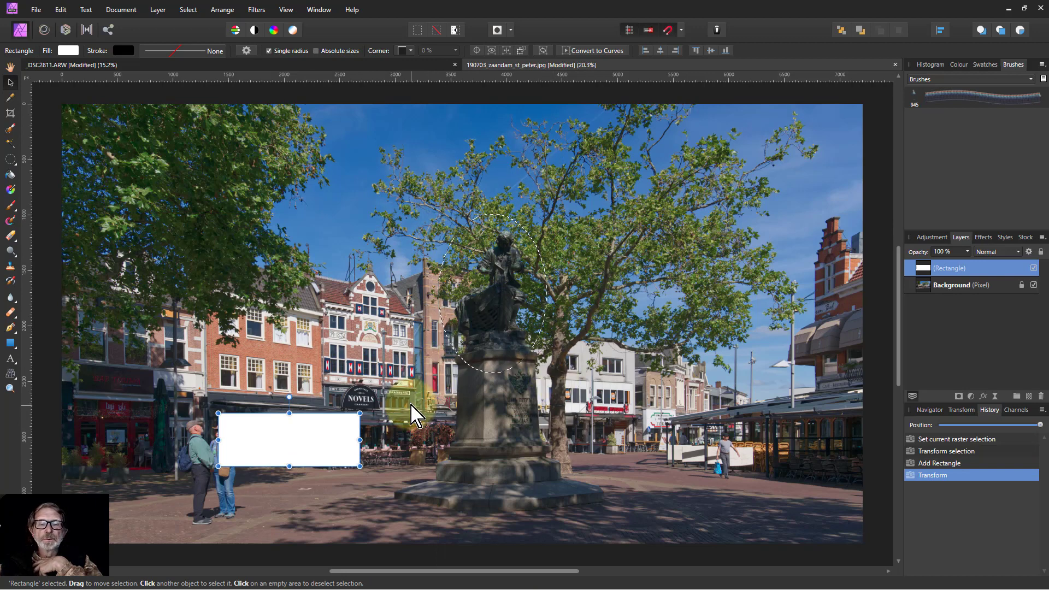
key(Delete)
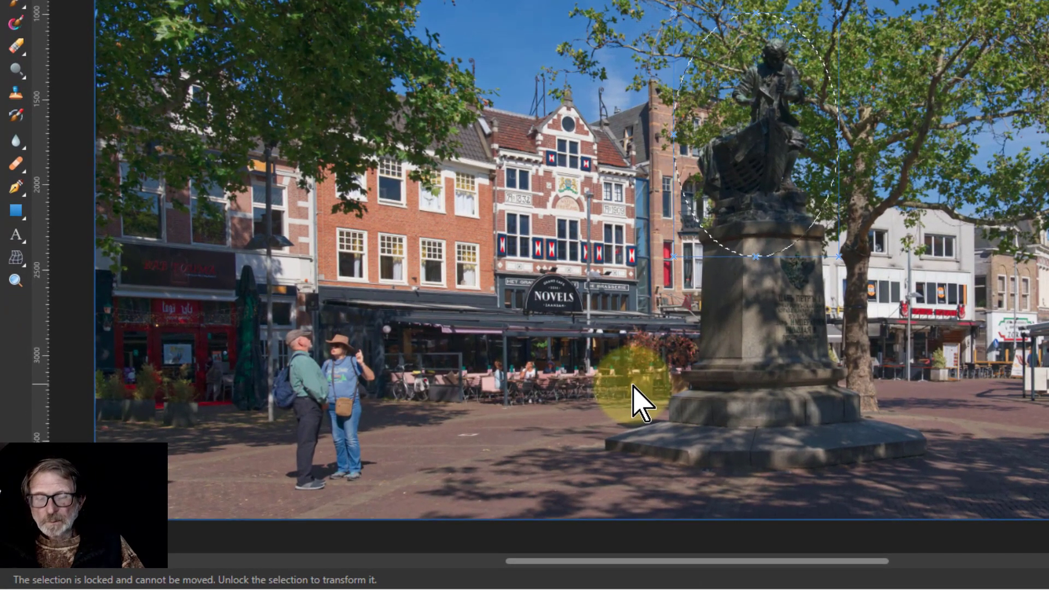
- Deselect the statue and draw a five-node zigzag pen curve from the brick building to the statue
key(ctrl+d)
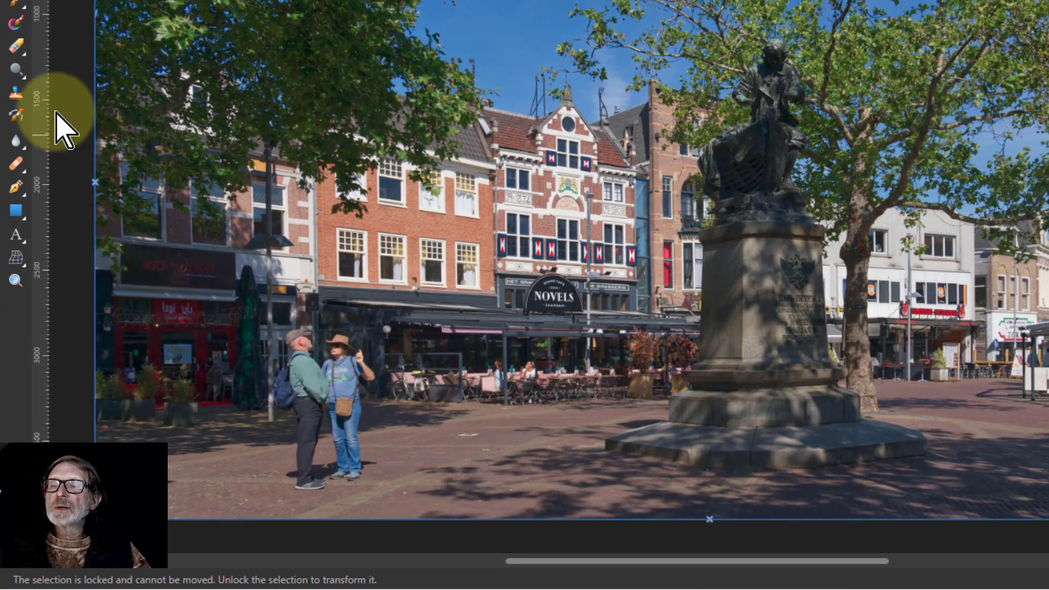
click(17, 187)
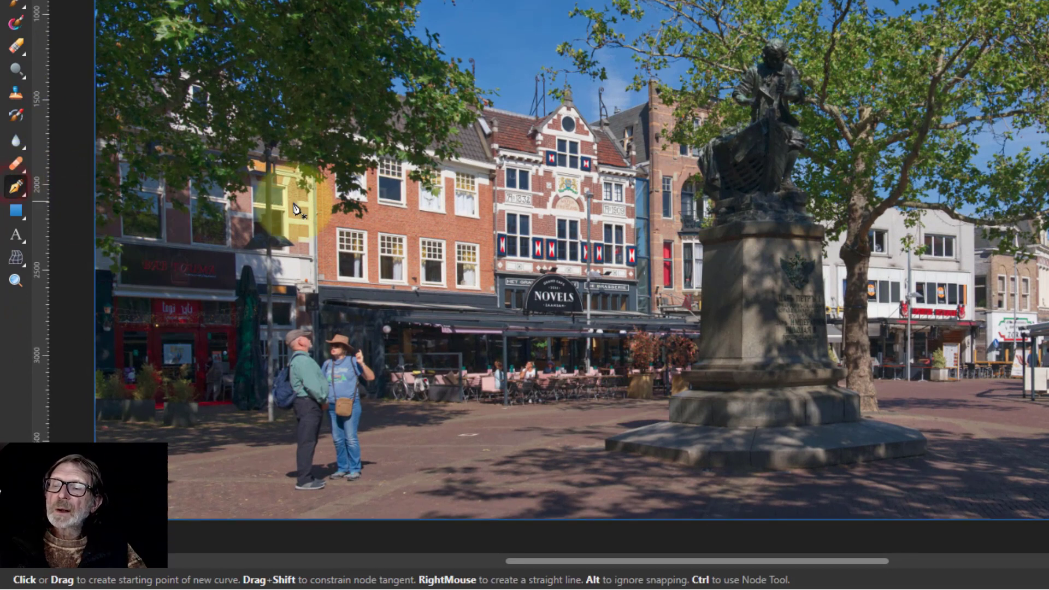
click(405, 165)
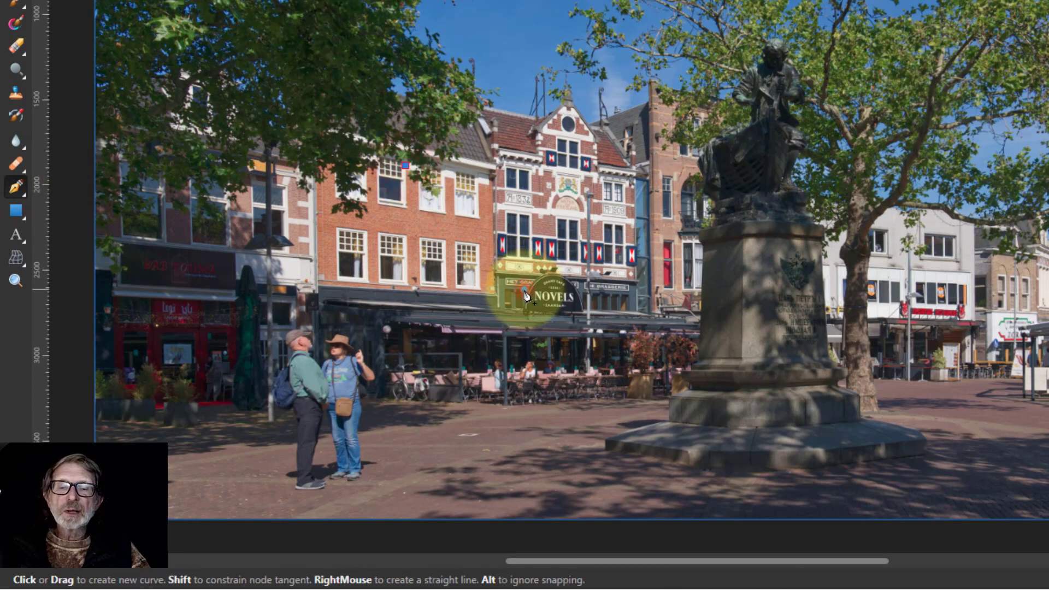
click(524, 289)
click(626, 162)
click(679, 272)
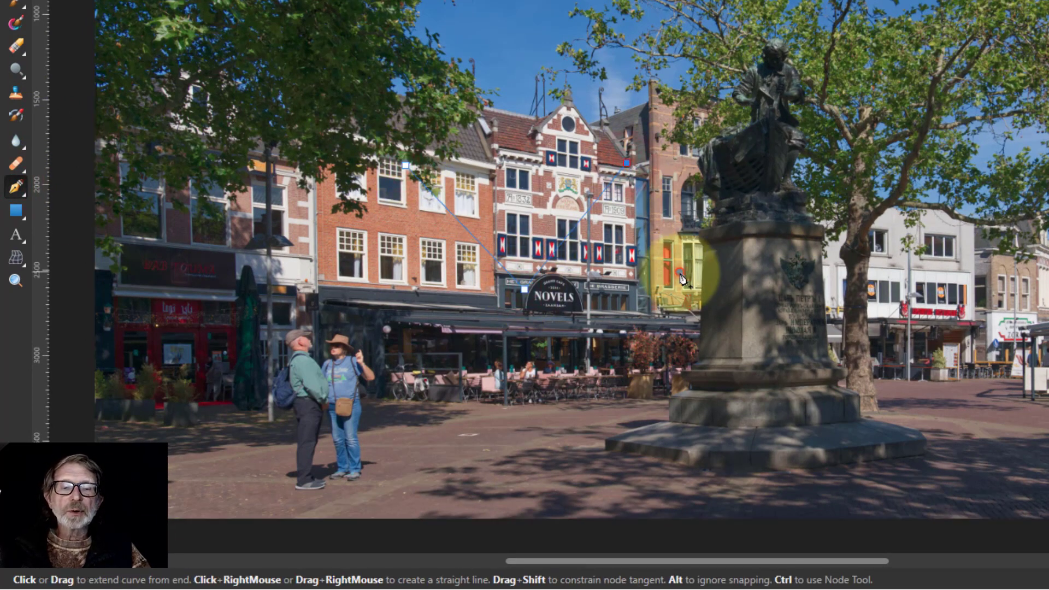
click(777, 150)
key(Escape)
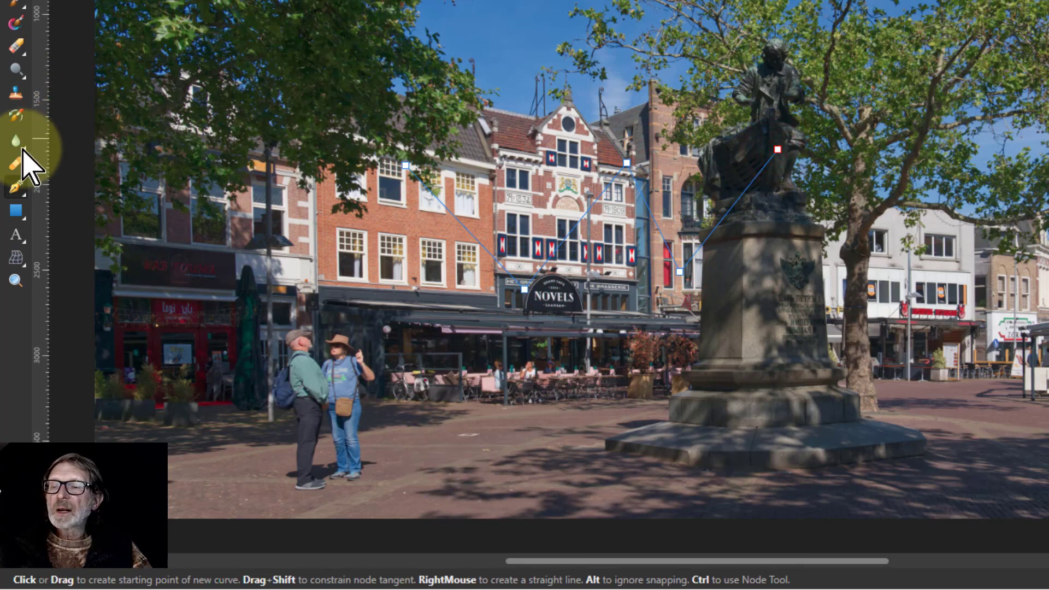
click(15, 234)
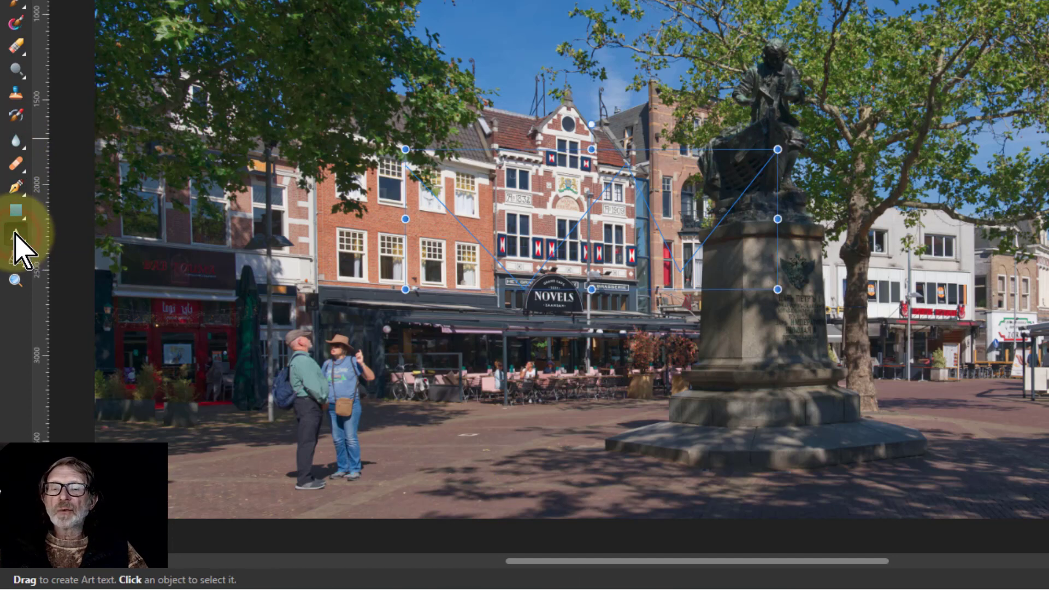
- Put enlarged 'Hello' text on the curve and slide its start point along the path
click(448, 210)
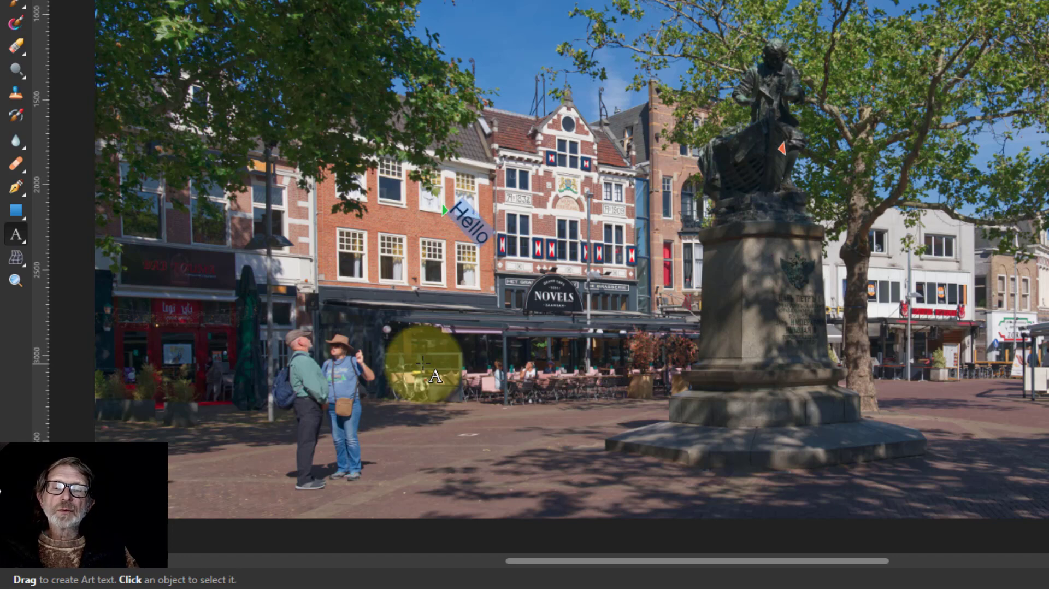
key(ctrl+shift+period)
key(ctrl+shift+period)
key(ctrl+shift+period)
key(ctrl+shift+period)
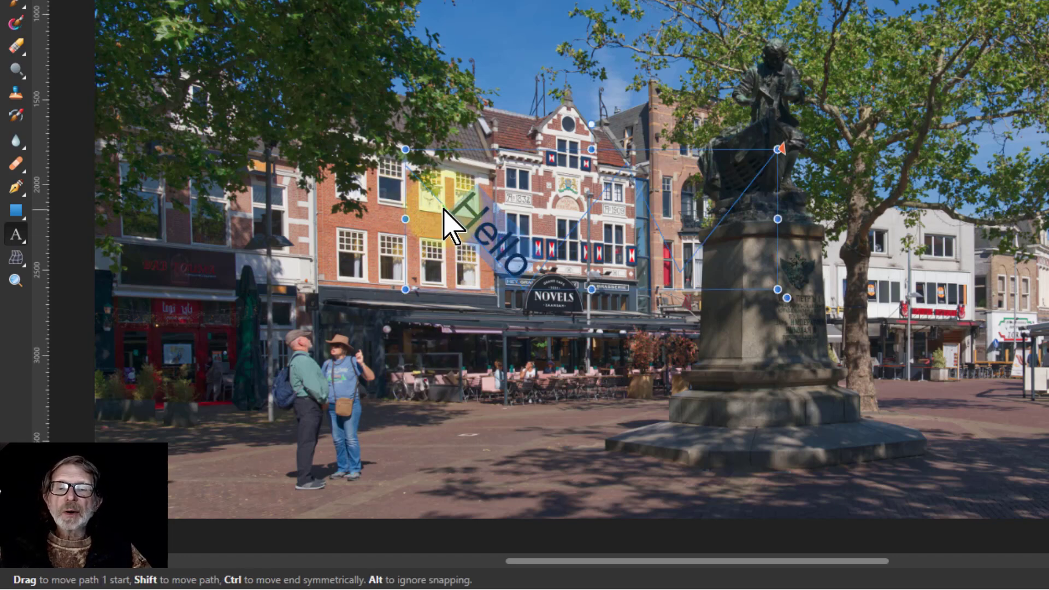
mouse_move(444, 211)
mouse_down()
mouse_move(453, 231)
mouse_move(474, 233)
mouse_move(525, 287)
mouse_move(616, 201)
mouse_move(650, 199)
mouse_move(683, 246)
mouse_move(798, 188)
mouse_move(751, 222)
mouse_move(782, 169)
mouse_move(693, 243)
mouse_move(562, 206)
mouse_move(492, 234)
mouse_move(458, 198)
mouse_up()
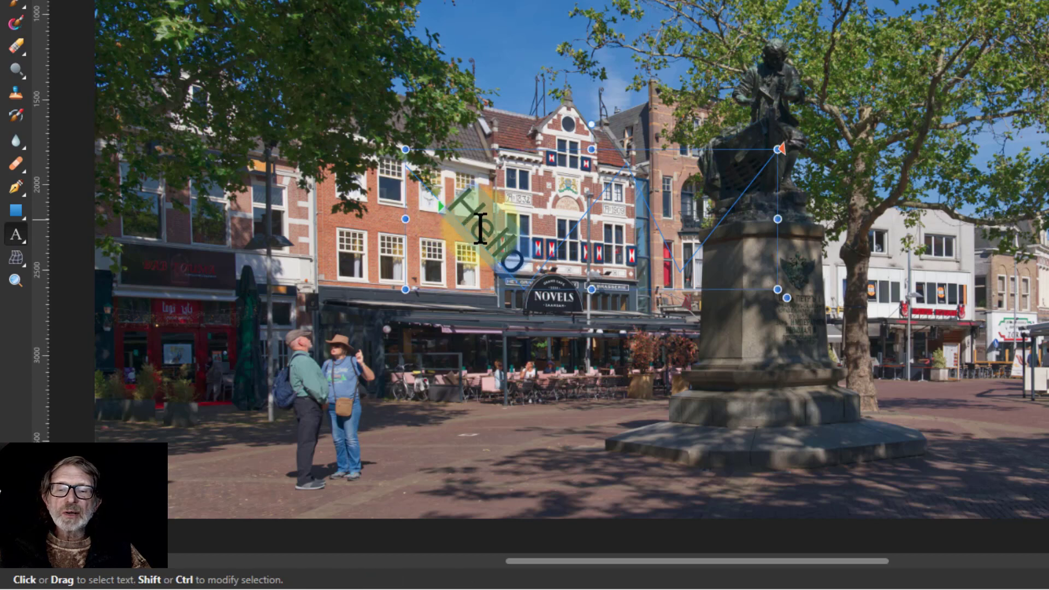
- Append ' there how are you' to the path text, then delete one 'o'
key(Escape)
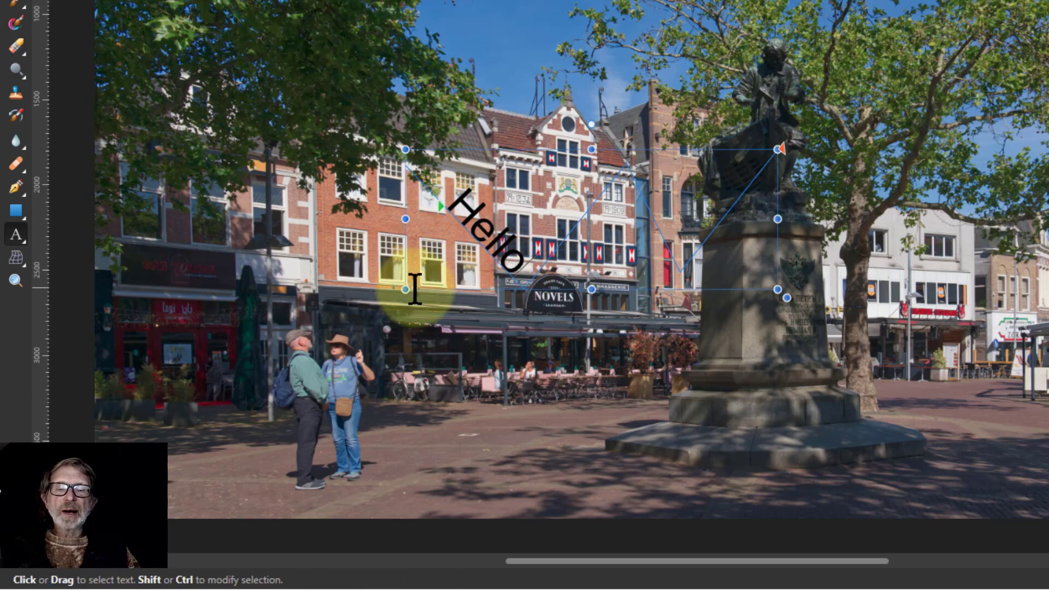
text(there how)
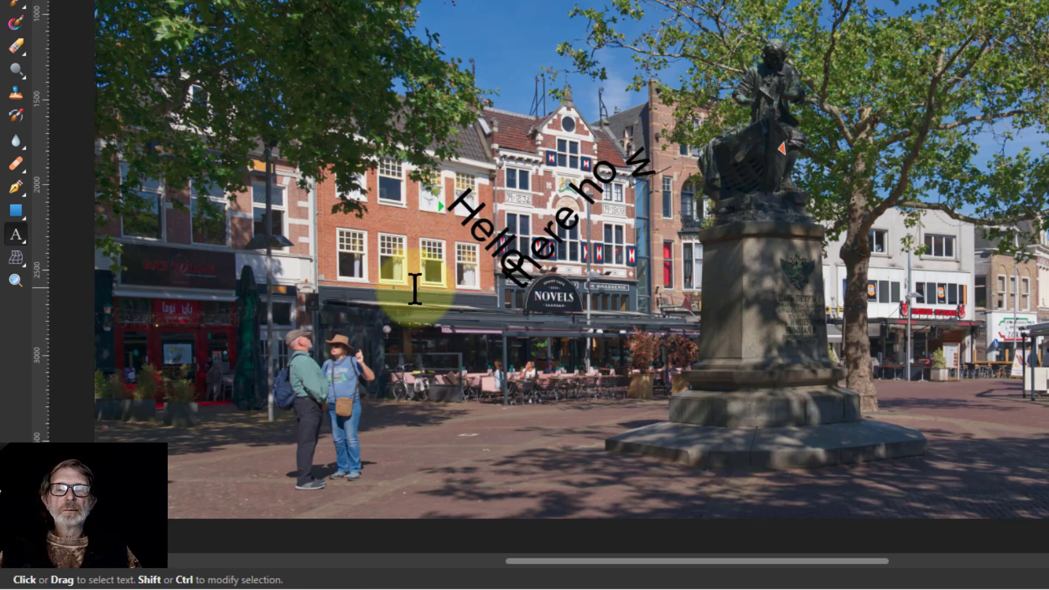
text( are you)
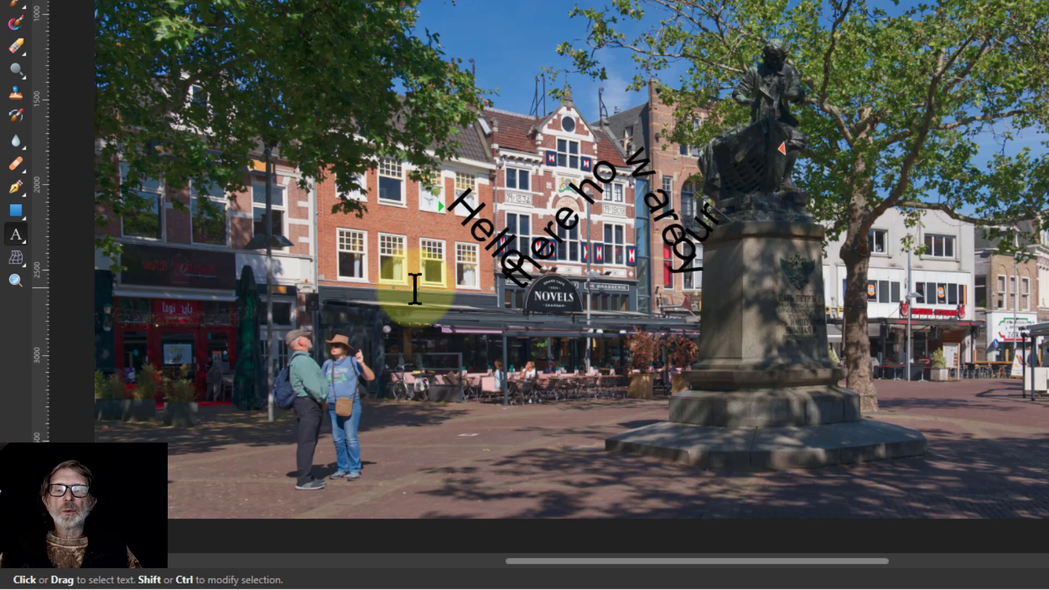
key(Escape)
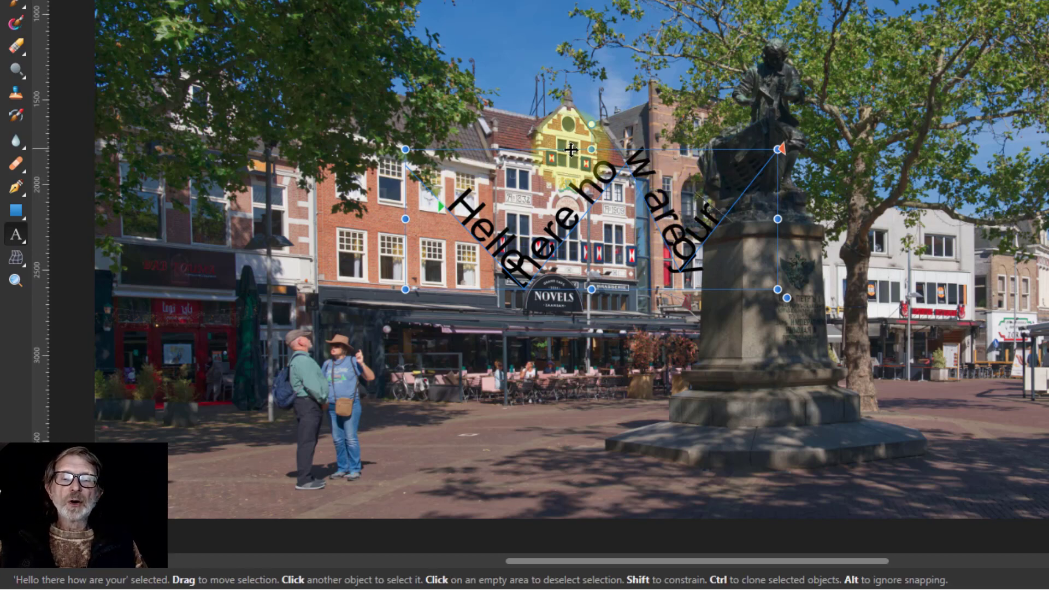
key(BackSpace)
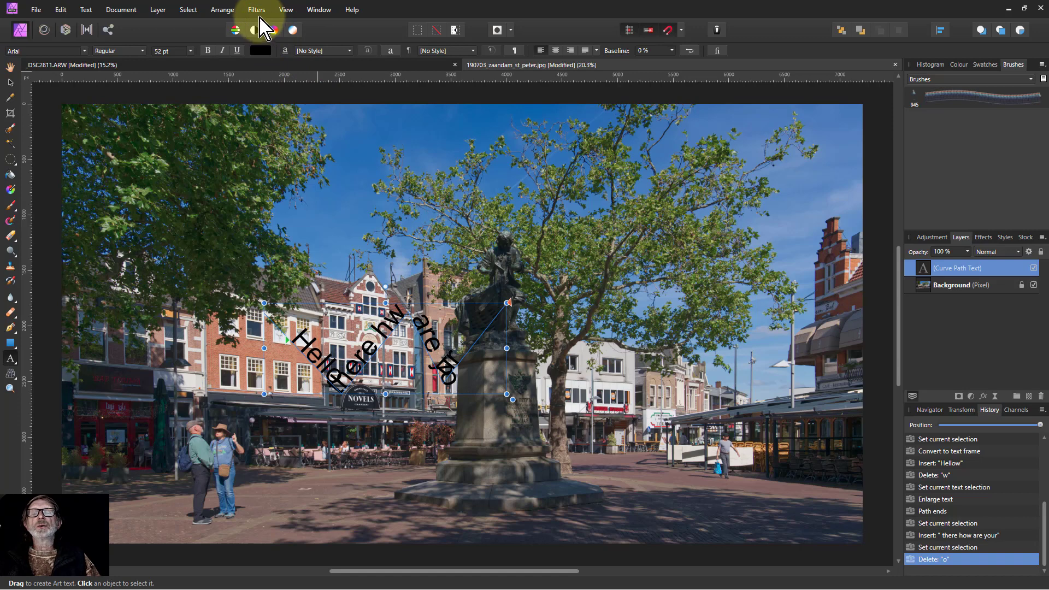
click(287, 9)
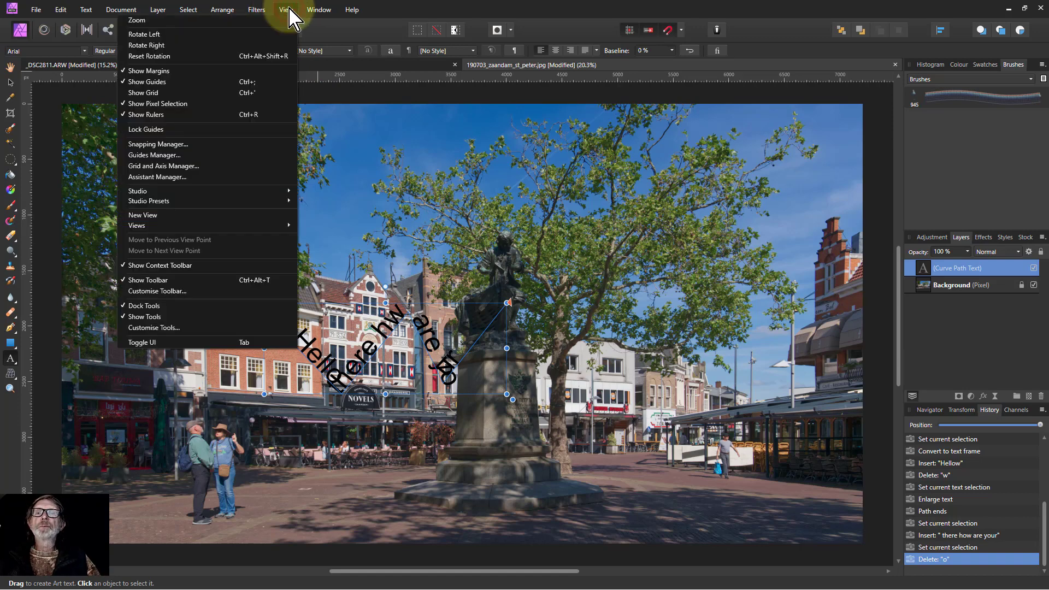
click(182, 155)
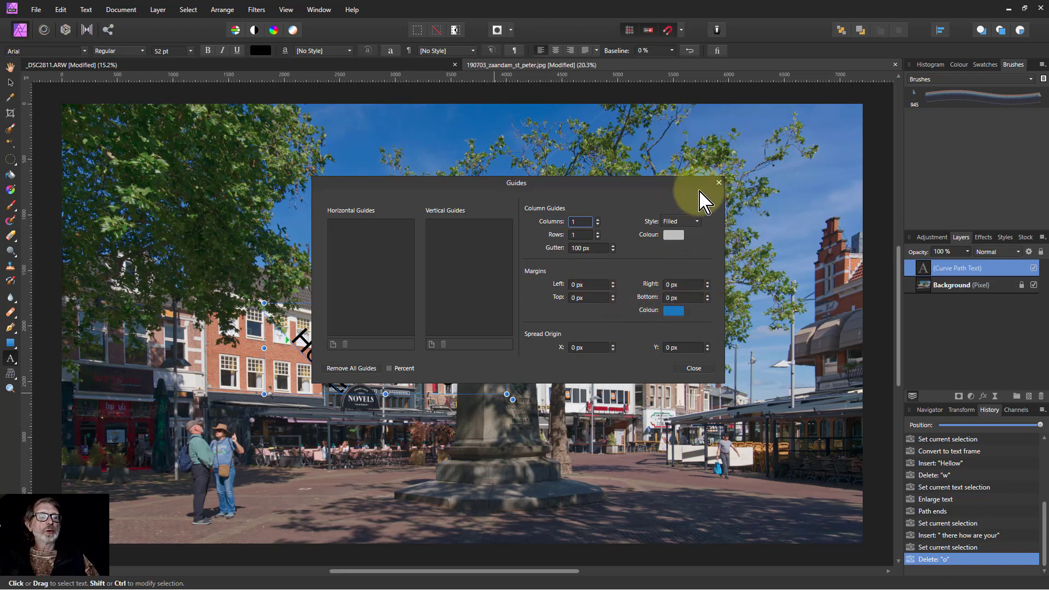
click(719, 183)
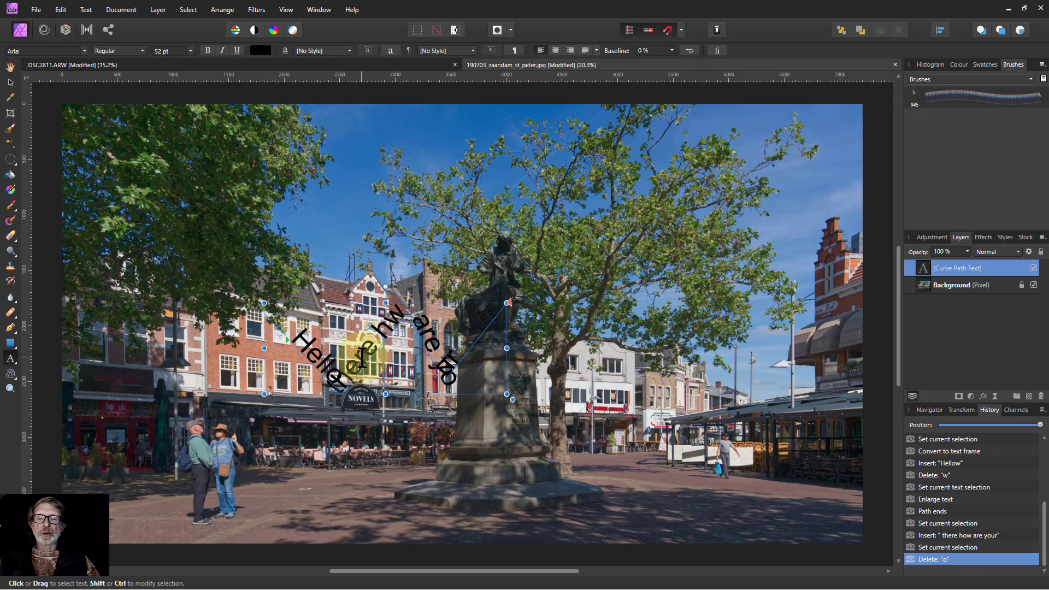